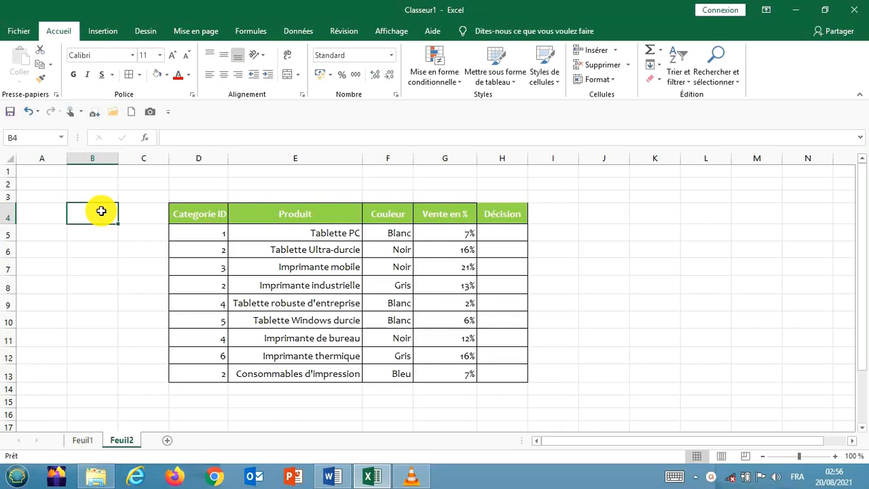
{"action": "key", "text": "Up"}
{"action": "key", "text": "Up"}
{"action": "key", "text": "Up"}
{"action": "key", "text": "Down"}
{"action": "key", "text": "Down"}
{"action": "key", "text": "Down"}
{"action": "key", "text": "Down"}
{"action": "key", "text": "Down"}
{"action": "key", "text": "Down"}
{"action": "key", "text": "Down"}
{"action": "key", "text": "Down"}
{"action": "key", "text": "Down"}
{"action": "key", "text": "Down"}
{"action": "key", "text": "Down"}
{"action": "key", "text": "Down"}
{"action": "key", "text": "Down"}
{"action": "key", "text": "Down"}
{"action": "key", "text": "Down"}
{"action": "key", "text": "Down"}
{"action": "key", "text": "Down"}
{"action": "key", "text": "Down"}
{"action": "key", "text": "Down"}
{"action": "key", "text": "Up"}
{"action": "key", "text": "Up"}
{"action": "key", "text": "Up"}
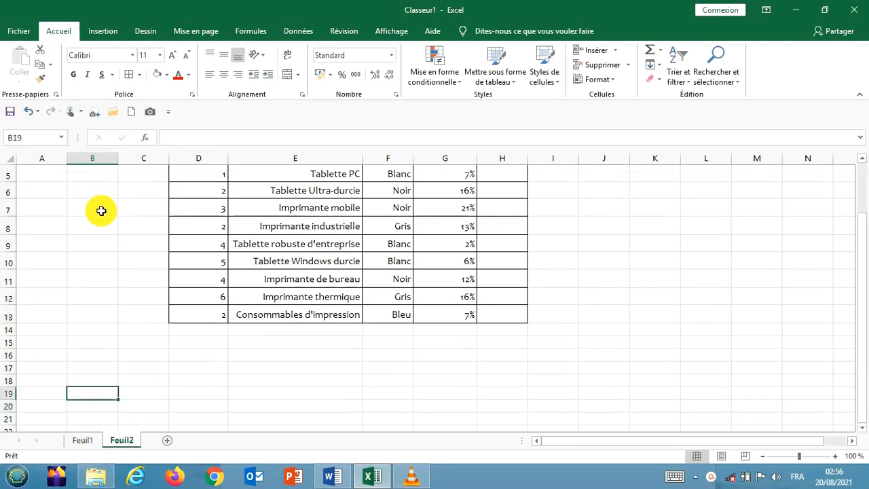
{"action": "key", "text": "Up"}
{"action": "key", "text": "Up"}
{"action": "key", "text": "Up"}
{"action": "key", "text": "Up"}
{"action": "key", "text": "Up"}
{"action": "key", "text": "Up"}
{"action": "key", "text": "Up"}
{"action": "key", "text": "Up"}
{"action": "key", "text": "Up"}
{"action": "key", "text": "Up"}
{"action": "key", "text": "Up"}
{"action": "key", "text": "Up"}
{"action": "key", "text": "Up"}
{"action": "key", "text": "Up"}
{"action": "key", "text": "Up"}
{"action": "key", "text": "Up"}
{"action": "key", "text": "Down"}
{"action": "key", "text": "Down"}
{"action": "key", "text": "Down"}
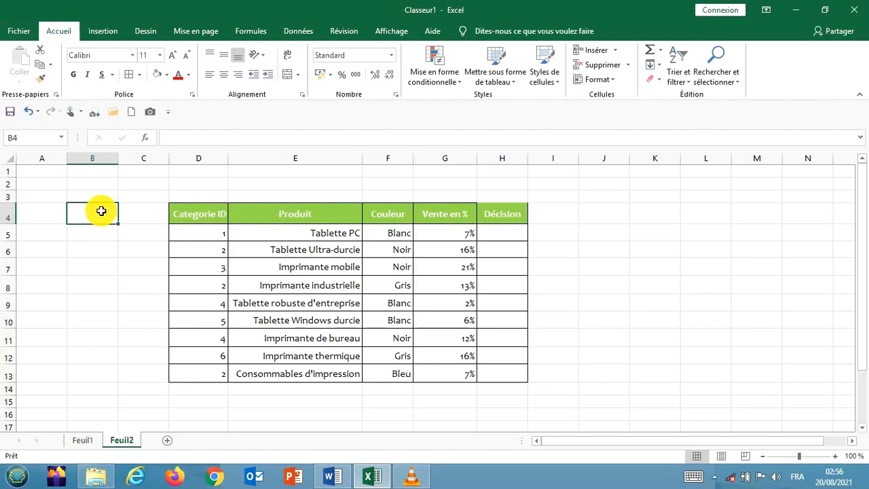
Start an SI formula in H5 with G5 as the beginning of its logical test
{"action": "left_click", "coordinate": [489, 234]}
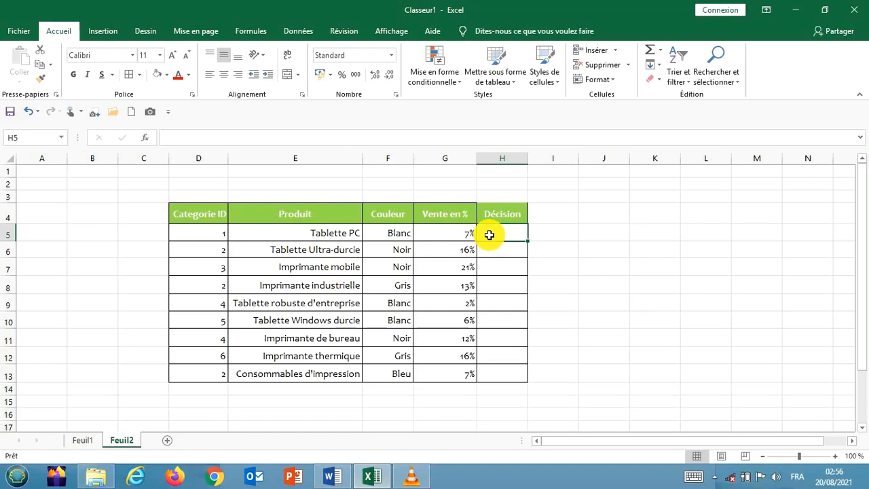
{"action": "type", "text": "="}
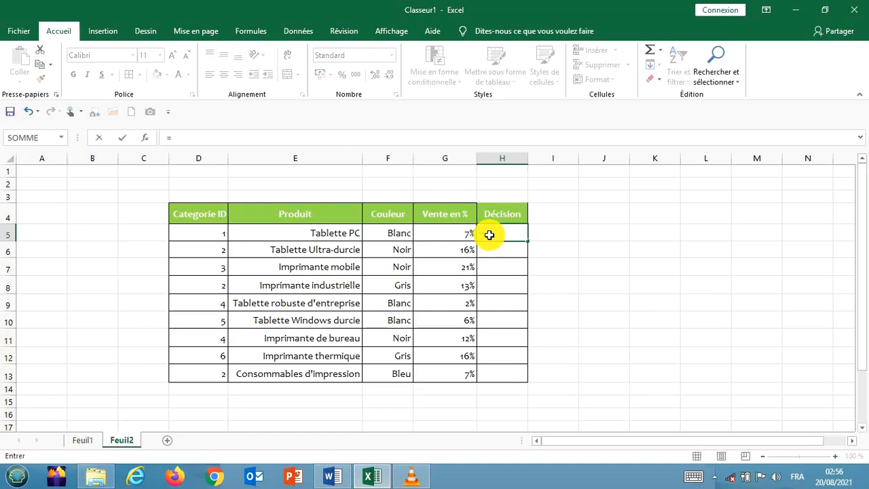
{"action": "type", "text": "si("}
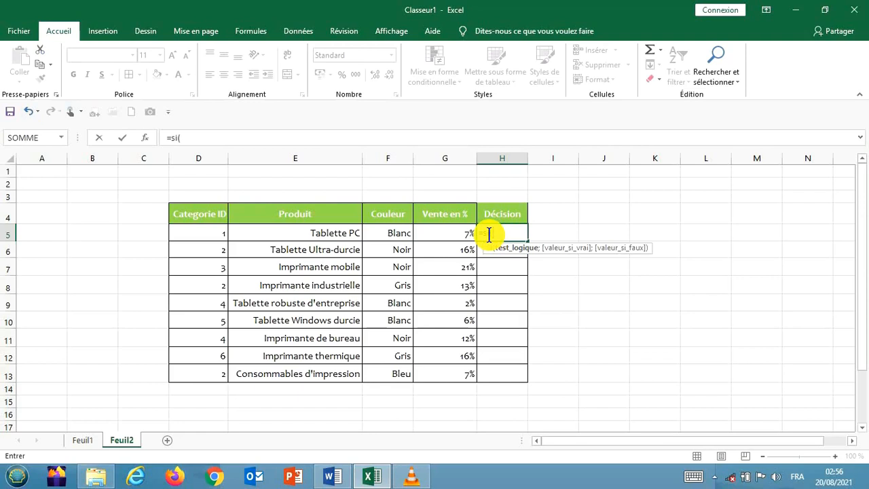
{"action": "left_click", "coordinate": [458, 235]}
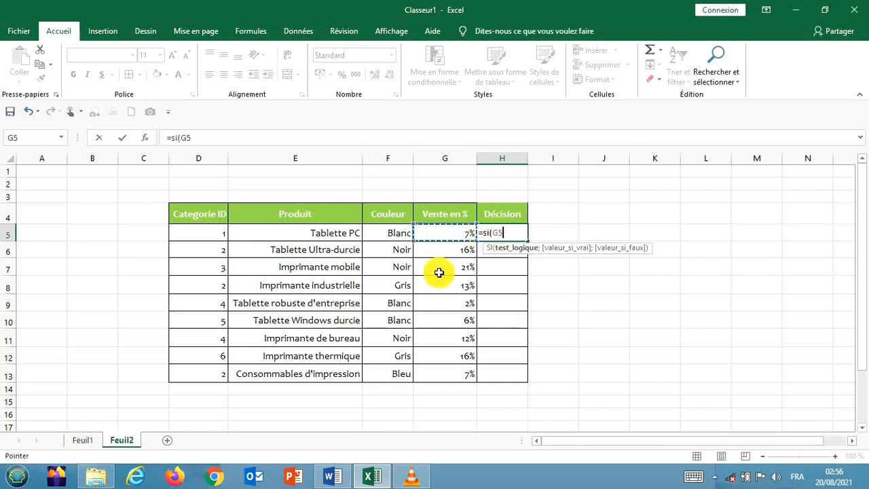
Switch to the Word document to view the <=, check mark and cross symbols, and return to the Excel workbook
{"action": "mouse_move", "coordinate": [332, 475]}
{"action": "left_click", "coordinate": [325, 430]}
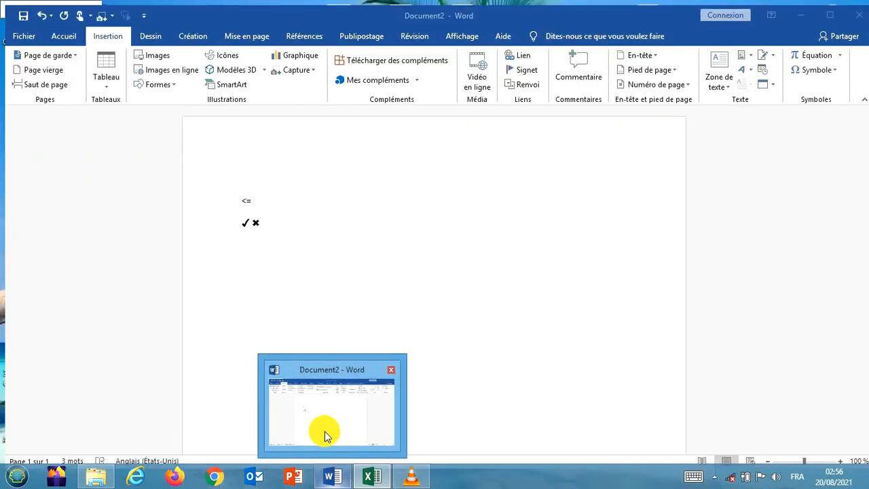
{"action": "left_click", "coordinate": [324, 430]}
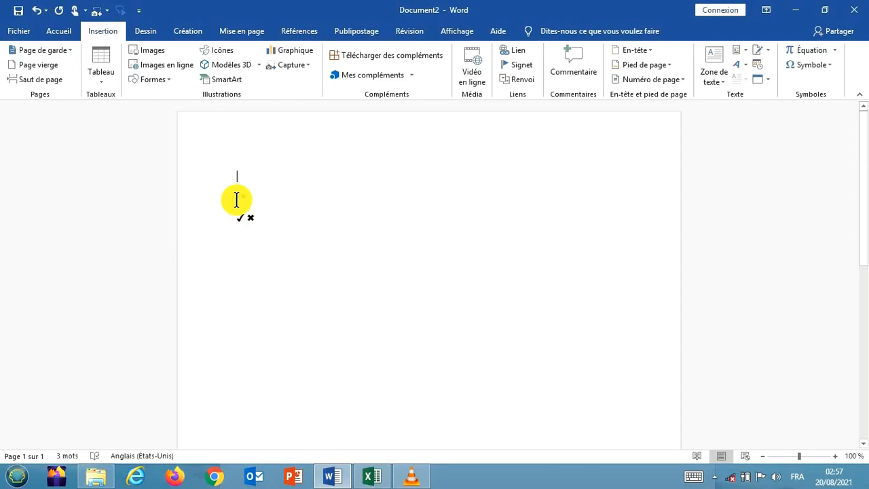
{"action": "mouse_move", "coordinate": [379, 478]}
{"action": "left_click", "coordinate": [384, 438]}
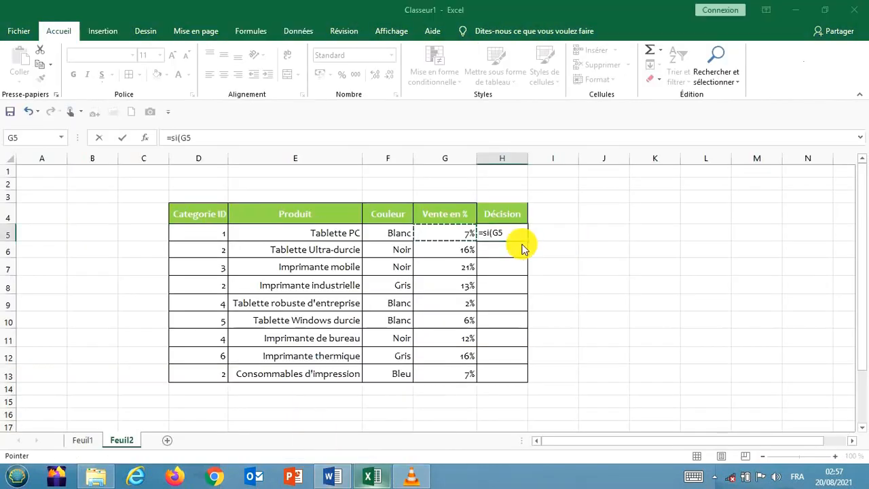
Clear the unfinished SI formula from H5
{"action": "key", "text": "BackSpace"}
{"action": "key", "text": "BackSpace"}
{"action": "key", "text": "BackSpace"}
{"action": "key", "text": "BackSpace"}
{"action": "key", "text": "BackSpace"}
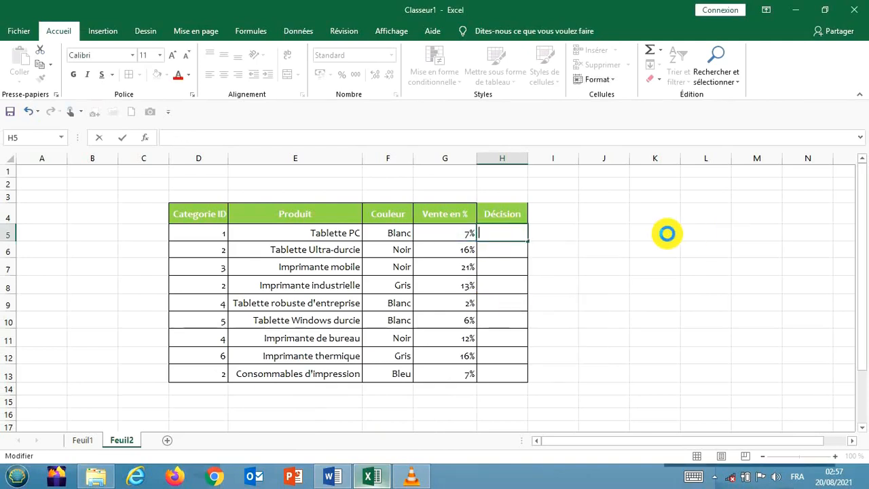
Insert the less-than symbol (<) into cell K5 from the special characters
{"action": "left_click", "coordinate": [651, 226]}
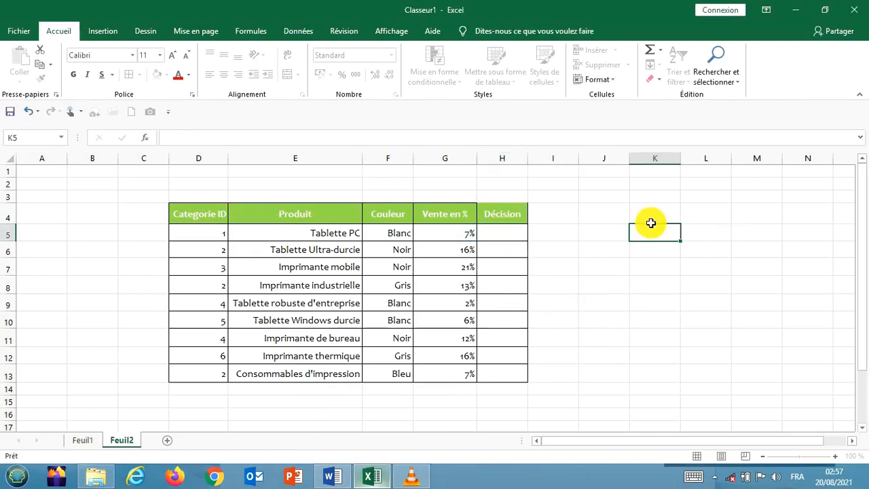
{"action": "left_click", "coordinate": [100, 33]}
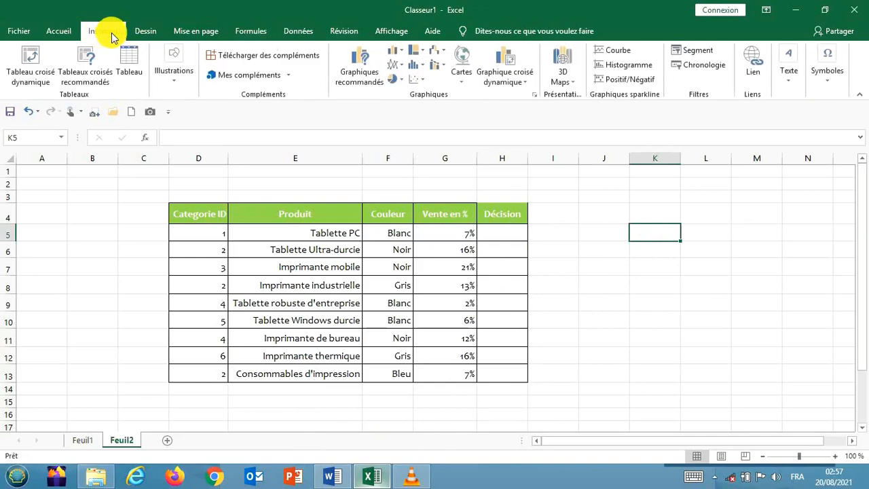
{"action": "left_click", "coordinate": [829, 86]}
{"action": "left_click", "coordinate": [847, 131]}
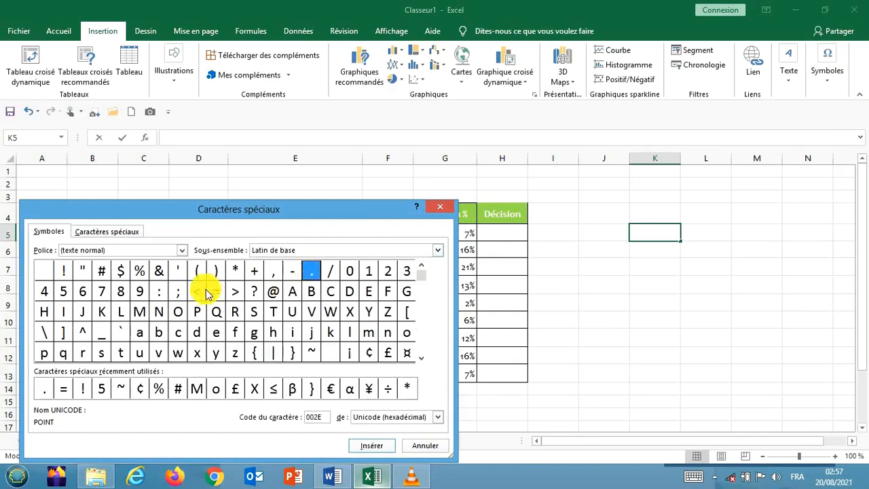
{"action": "left_click", "coordinate": [199, 291]}
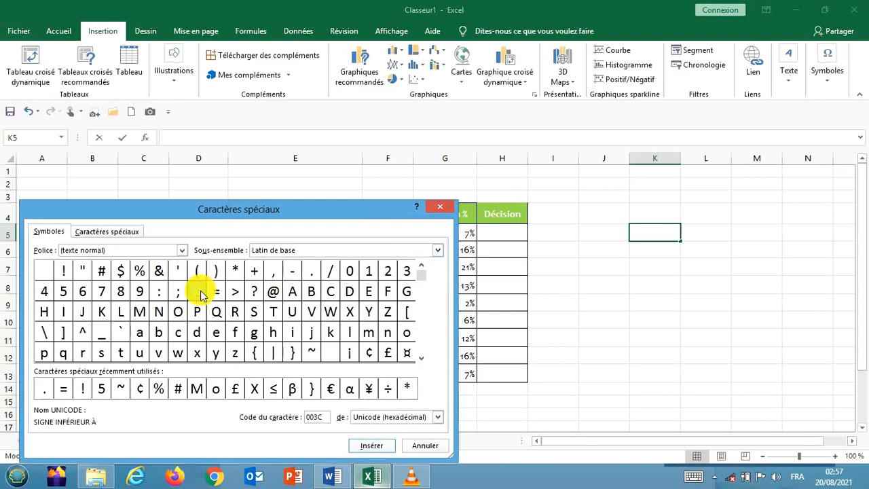
{"action": "left_click", "coordinate": [378, 447]}
{"action": "left_click", "coordinate": [425, 446]}
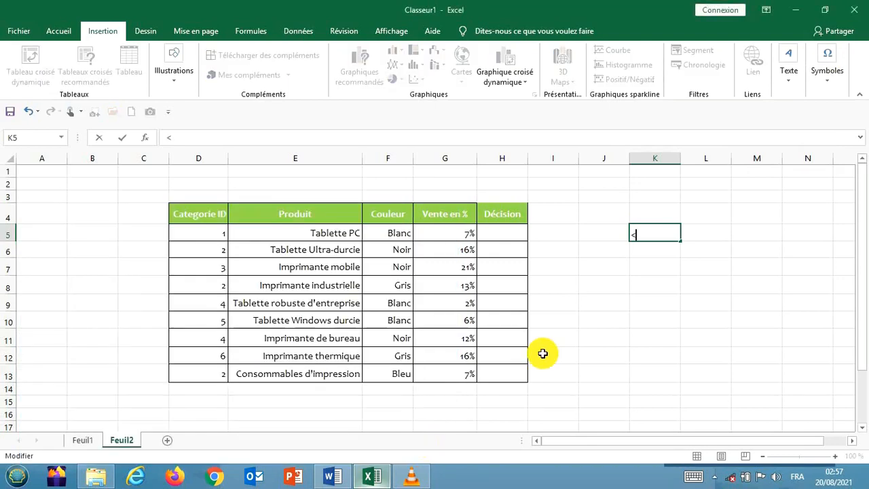
Open the special characters for cell K6 and set the symbol font to Arial Unicode MS
{"action": "left_click", "coordinate": [654, 248]}
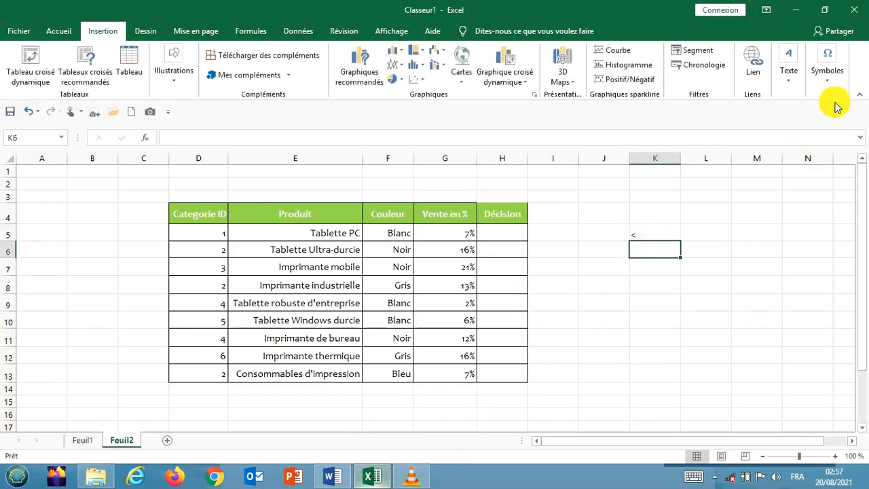
{"action": "left_click", "coordinate": [827, 78]}
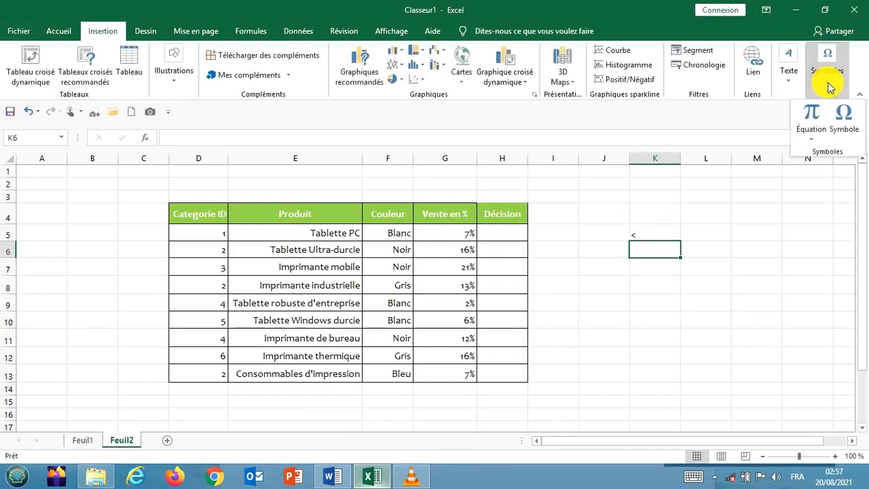
{"action": "left_click", "coordinate": [851, 141]}
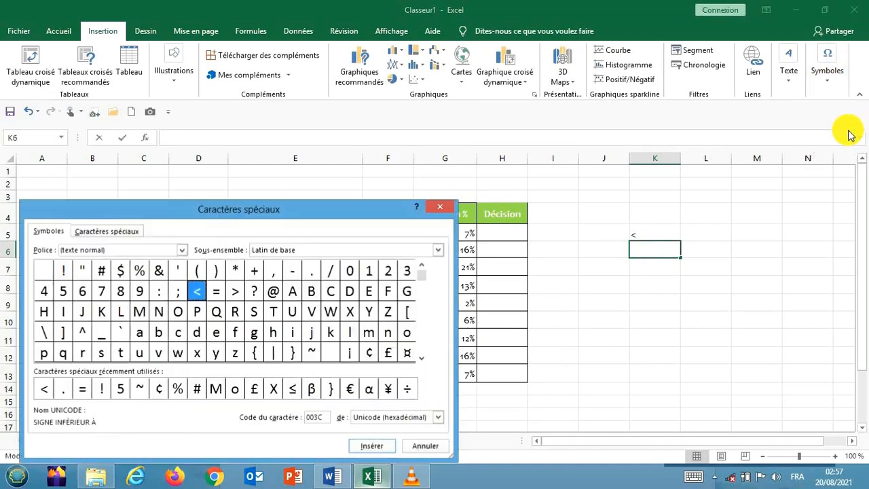
{"action": "left_click", "coordinate": [425, 360]}
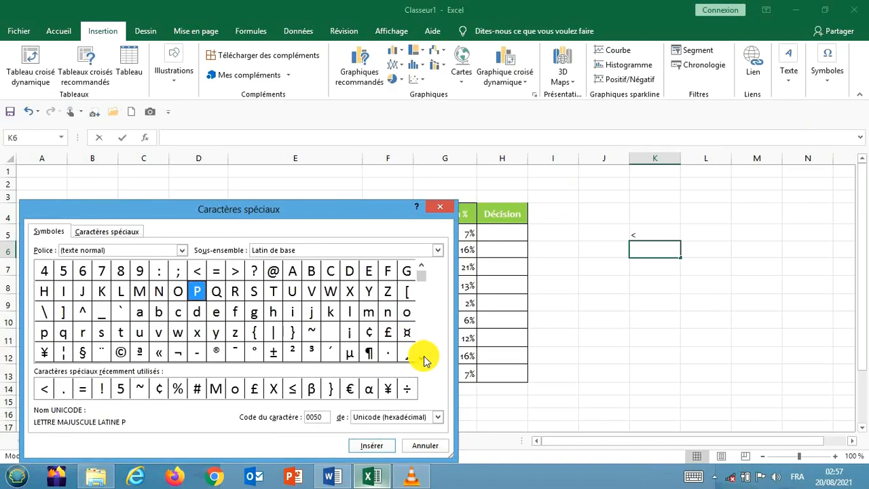
{"action": "left_click", "coordinate": [420, 267]}
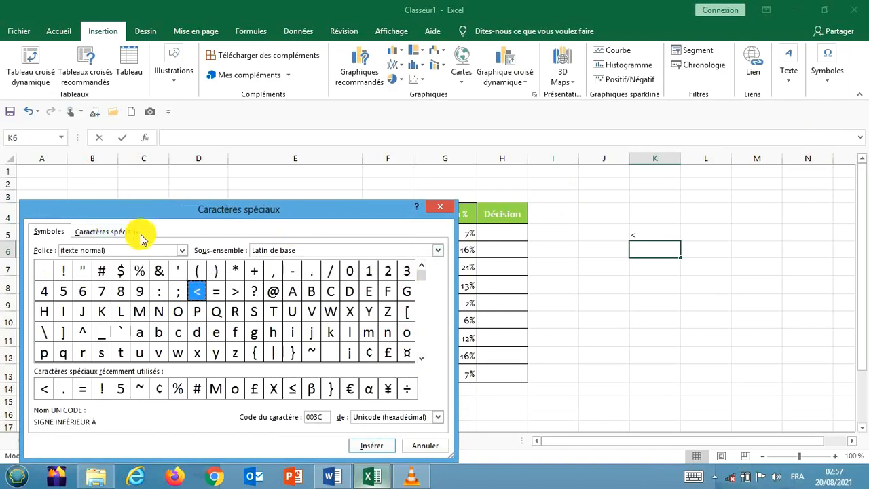
{"action": "left_click", "coordinate": [181, 249]}
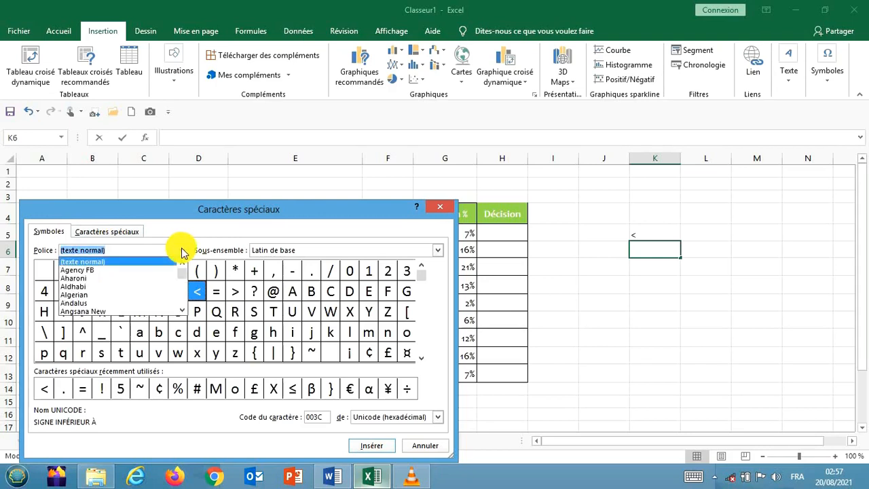
{"action": "scroll", "coordinate": [181, 306], "scroll_direction": "down", "scroll_amount": 4}
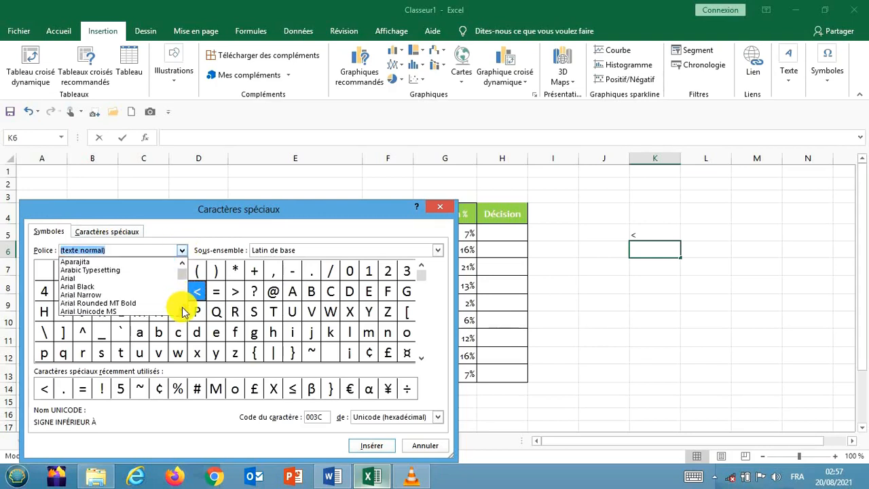
{"action": "scroll", "coordinate": [183, 311], "scroll_direction": "down", "scroll_amount": 2}
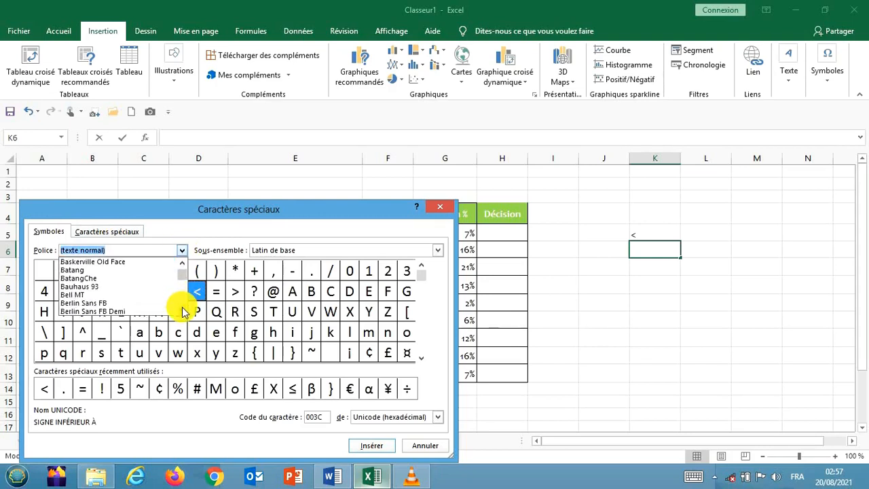
{"action": "left_click", "coordinate": [181, 262]}
{"action": "left_click", "coordinate": [182, 262]}
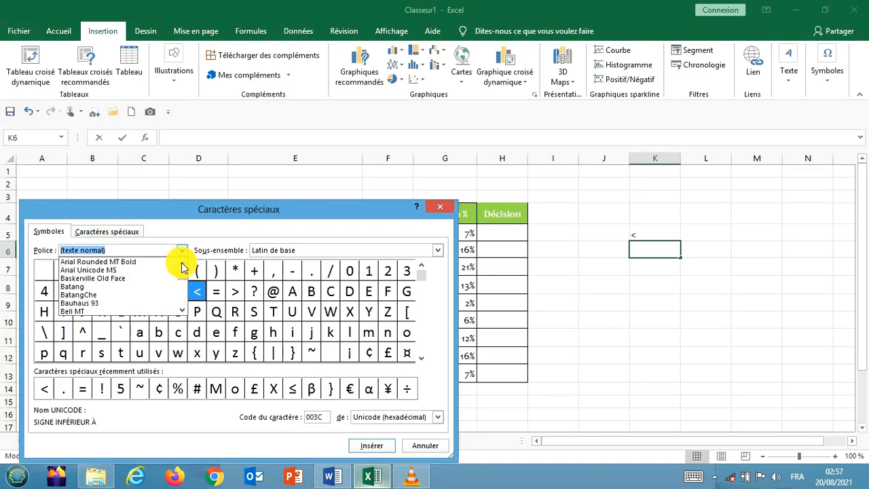
{"action": "left_click", "coordinate": [137, 270]}
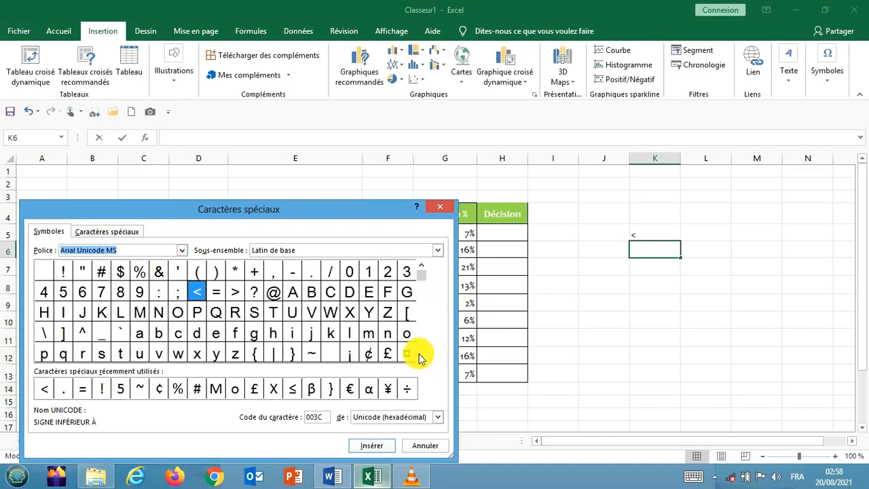
Insert the heavy check mark symbol (✔, character code 2714) from the Dingbats subset into cell K6
{"action": "scroll", "coordinate": [426, 360], "scroll_direction": "down", "scroll_amount": 5}
{"action": "scroll", "coordinate": [422, 367], "scroll_direction": "down", "scroll_amount": 4}
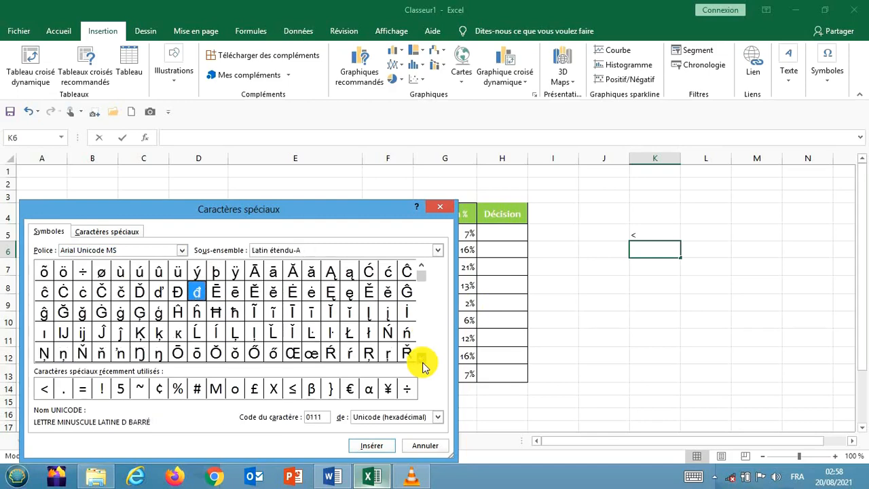
{"action": "scroll", "coordinate": [422, 364], "scroll_direction": "down", "scroll_amount": 8}
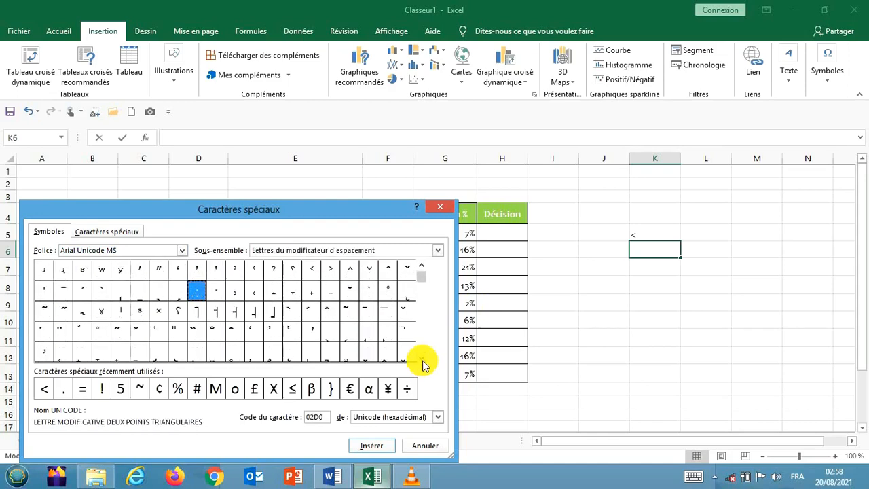
{"action": "scroll", "coordinate": [422, 364], "scroll_direction": "down", "scroll_amount": 10}
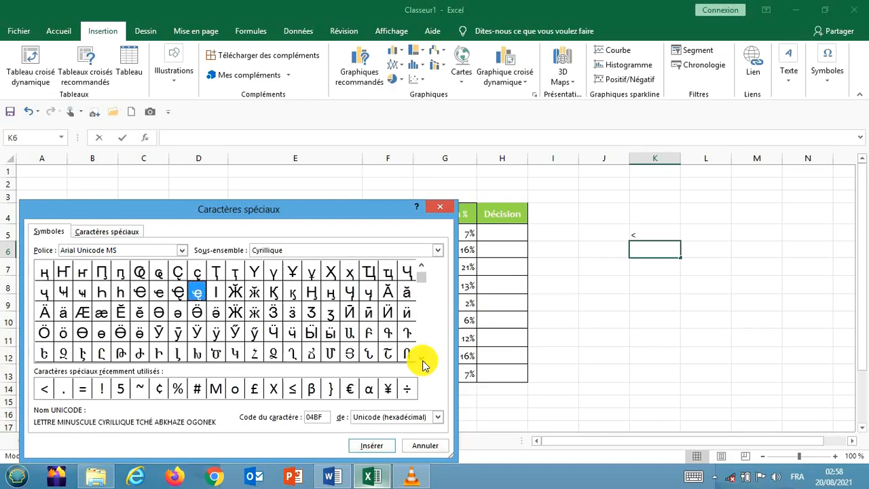
{"action": "scroll", "coordinate": [422, 364], "scroll_direction": "down", "scroll_amount": 10}
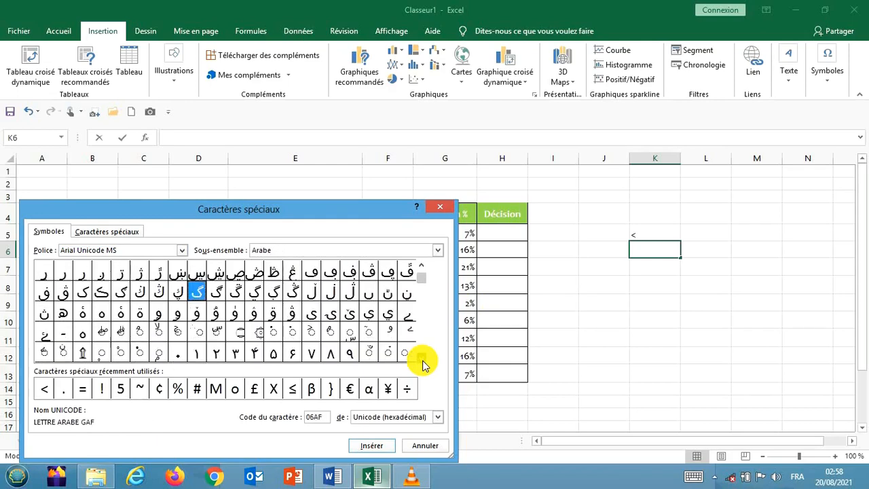
{"action": "scroll", "coordinate": [422, 364], "scroll_direction": "down", "scroll_amount": 3}
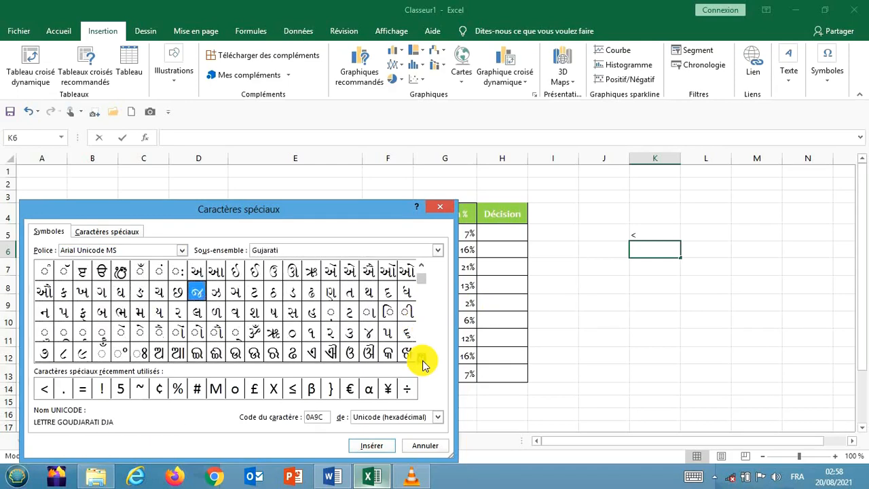
{"action": "scroll", "coordinate": [422, 365], "scroll_direction": "down", "scroll_amount": 3}
{"action": "scroll", "coordinate": [423, 365], "scroll_direction": "down", "scroll_amount": 6}
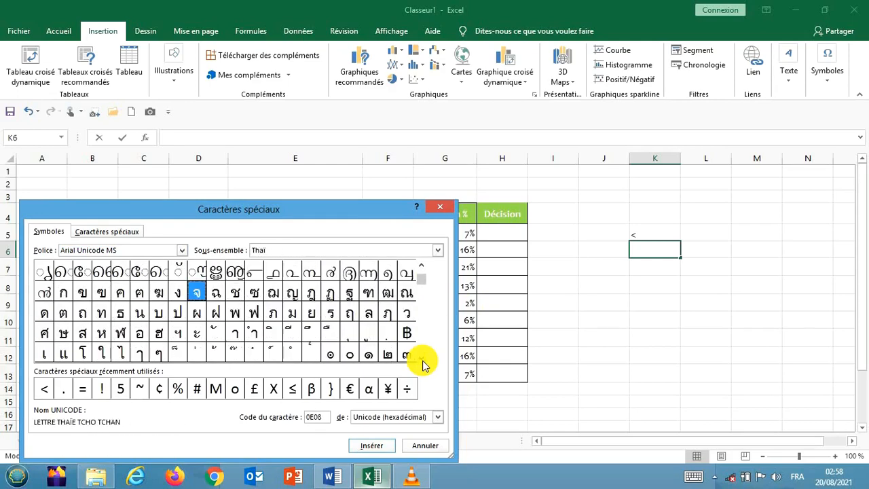
{"action": "scroll", "coordinate": [422, 364], "scroll_direction": "down", "scroll_amount": 6}
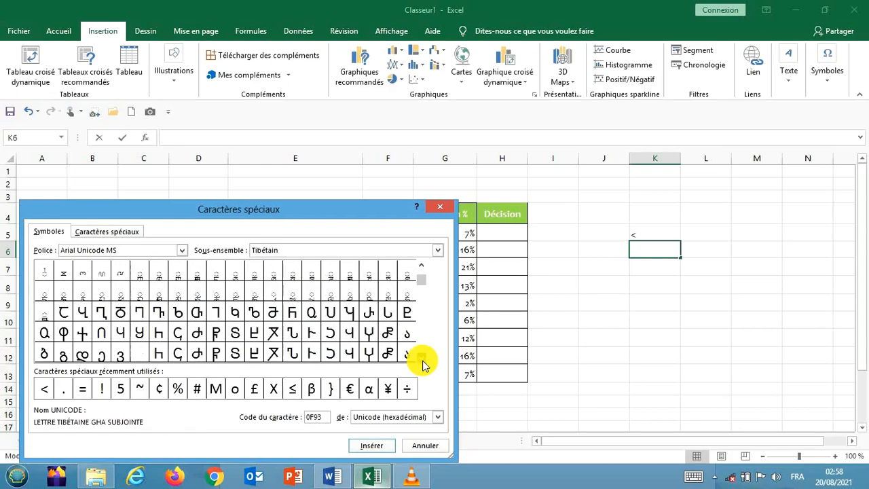
{"action": "scroll", "coordinate": [423, 365], "scroll_direction": "down", "scroll_amount": 3}
{"action": "scroll", "coordinate": [422, 364], "scroll_direction": "down", "scroll_amount": 6}
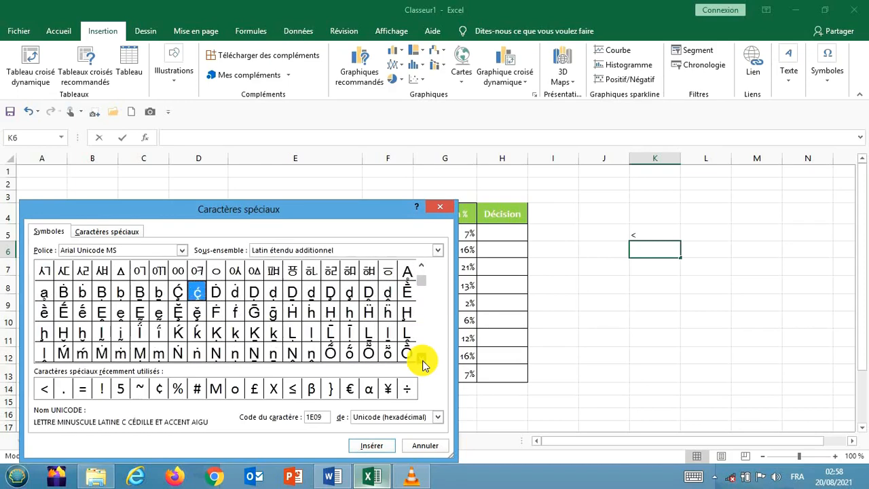
{"action": "scroll", "coordinate": [422, 365], "scroll_direction": "down", "scroll_amount": 10}
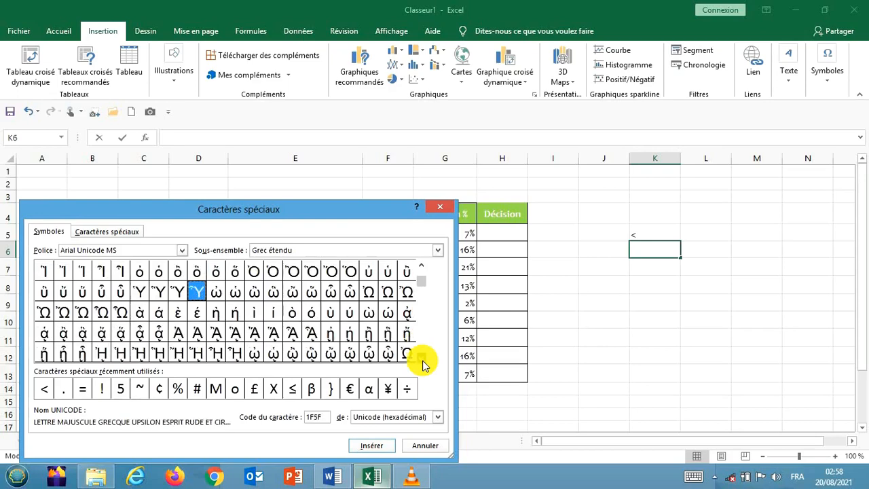
{"action": "scroll", "coordinate": [422, 364], "scroll_direction": "down", "scroll_amount": 3}
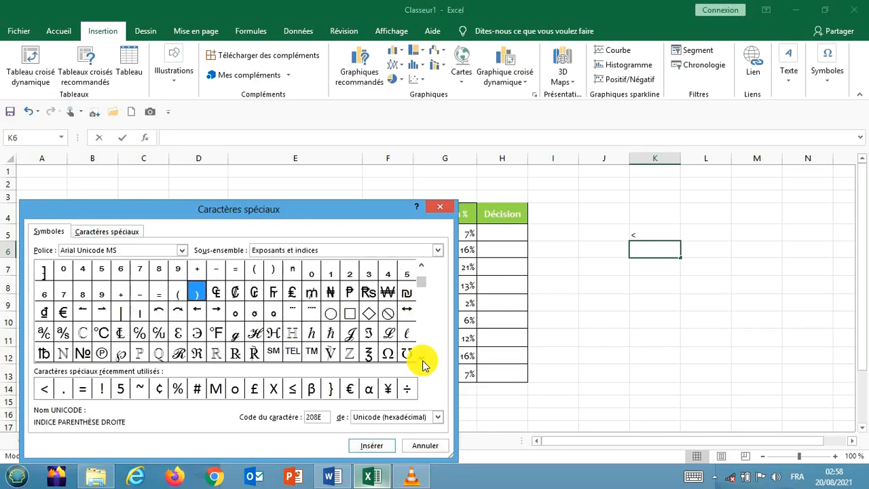
{"action": "scroll", "coordinate": [422, 365], "scroll_direction": "down", "scroll_amount": 8}
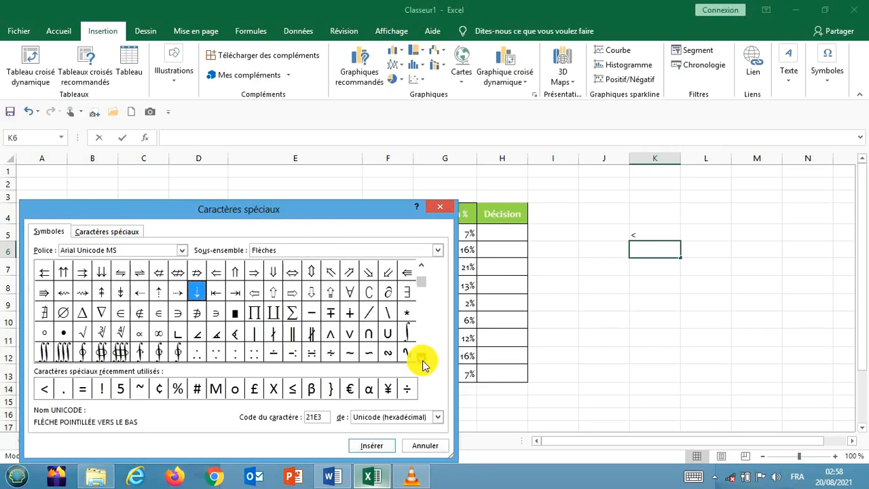
{"action": "scroll", "coordinate": [422, 365], "scroll_direction": "down", "scroll_amount": 3}
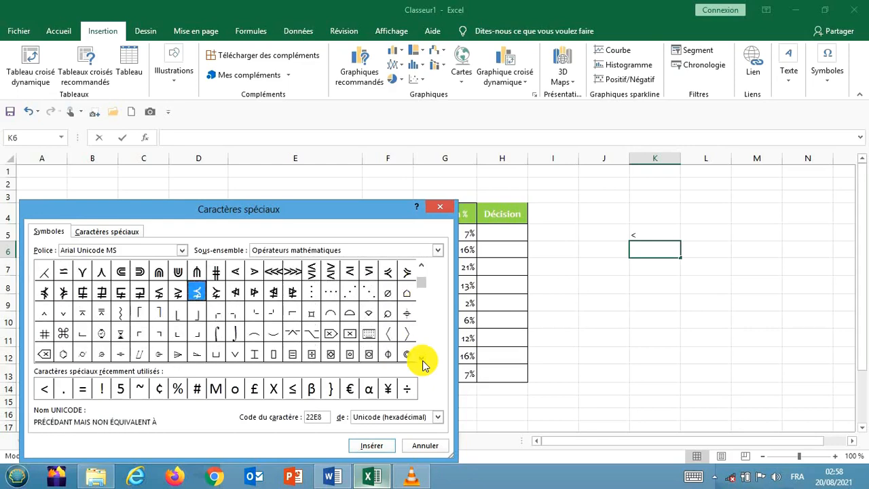
{"action": "scroll", "coordinate": [422, 365], "scroll_direction": "down", "scroll_amount": 7}
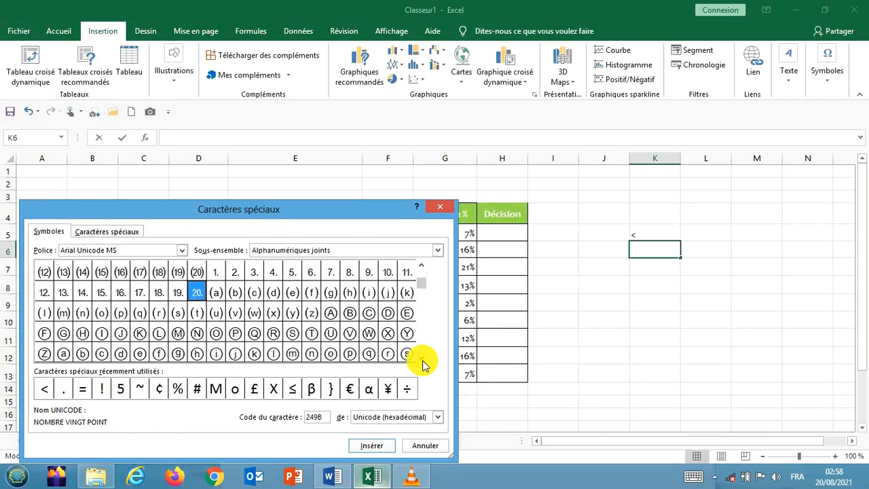
{"action": "scroll", "coordinate": [422, 364], "scroll_direction": "down", "scroll_amount": 8}
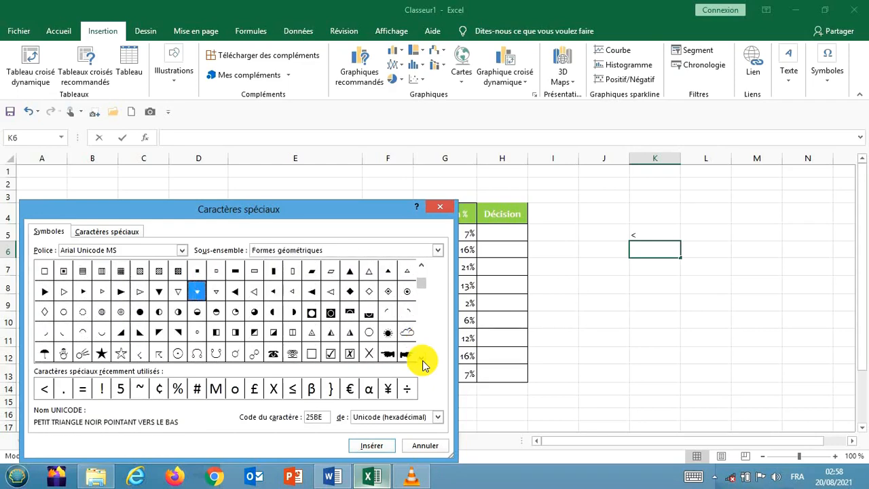
{"action": "scroll", "coordinate": [422, 364], "scroll_direction": "down", "scroll_amount": 4}
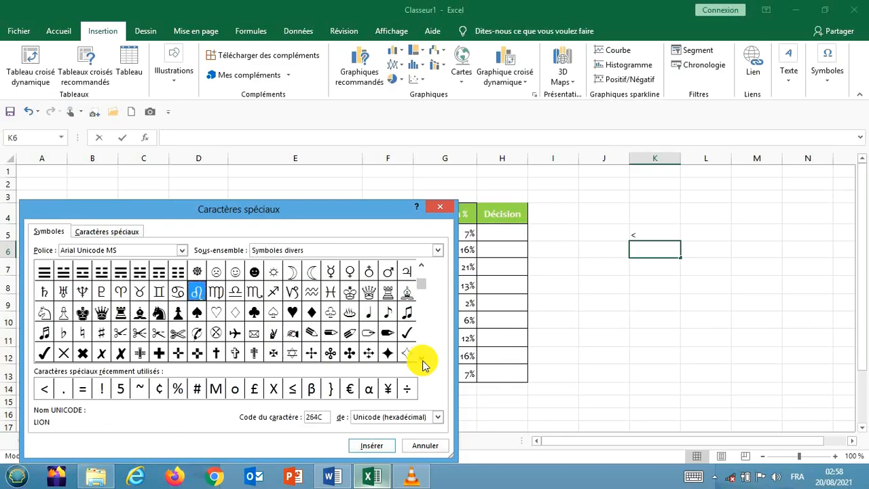
{"action": "scroll", "coordinate": [422, 364], "scroll_direction": "down", "scroll_amount": 2}
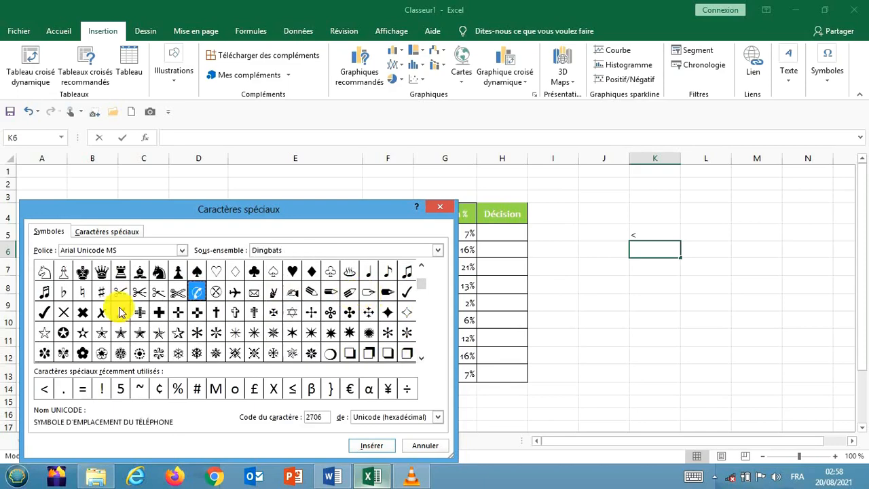
{"action": "left_click", "coordinate": [46, 312]}
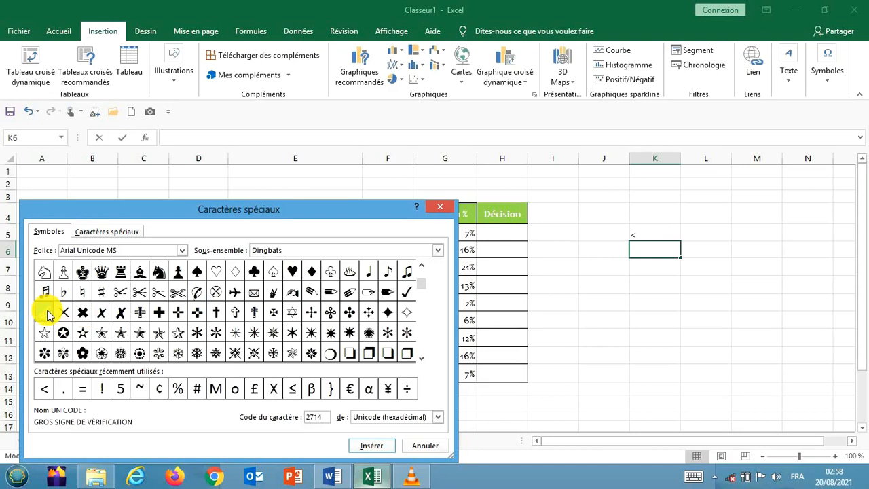
{"action": "left_click", "coordinate": [372, 446]}
{"action": "left_click", "coordinate": [426, 448]}
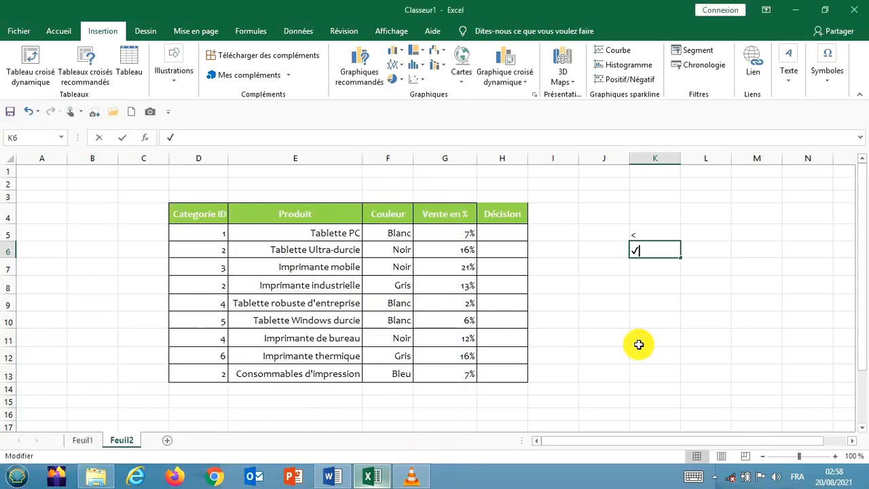
Insert the heavy multiplication X symbol (✖, character code 2716) from the Dingbats subset into cell L6
{"action": "left_click", "coordinate": [689, 248]}
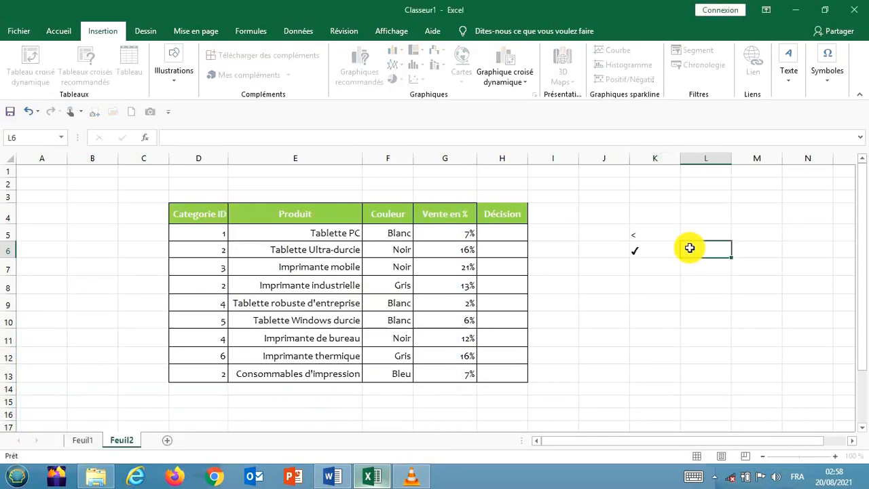
{"action": "left_click", "coordinate": [829, 76]}
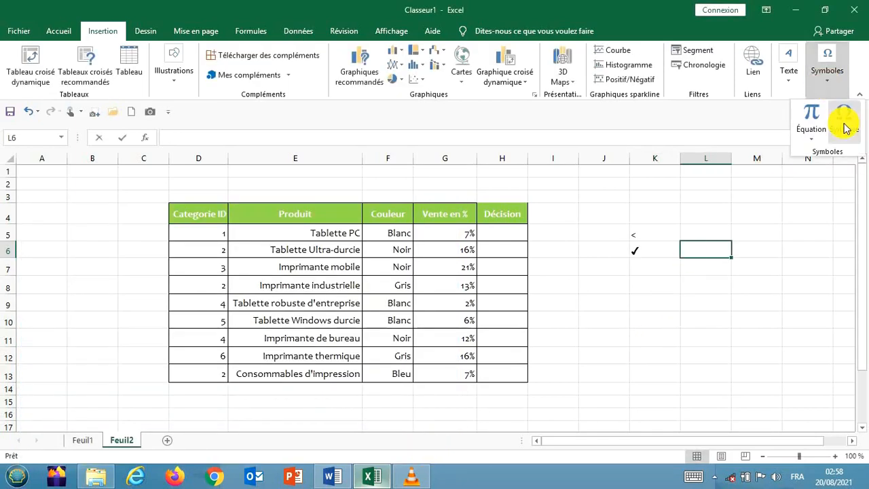
{"action": "left_click", "coordinate": [843, 126]}
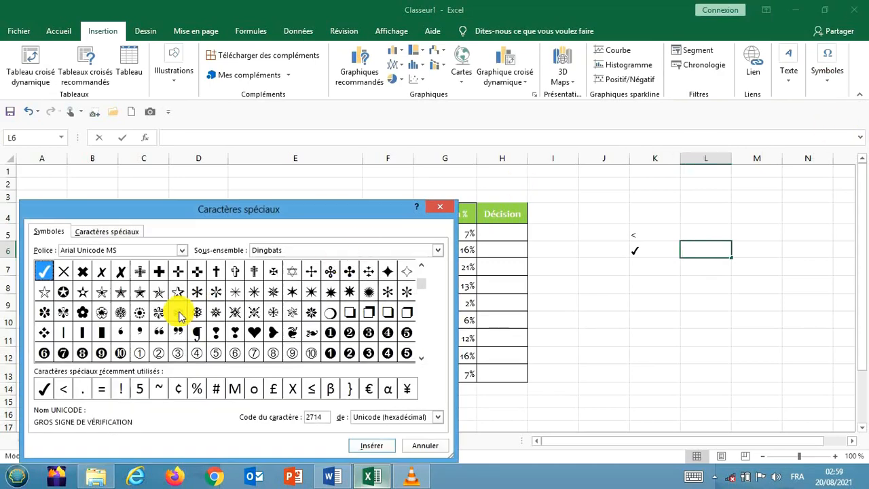
{"action": "left_click", "coordinate": [81, 271]}
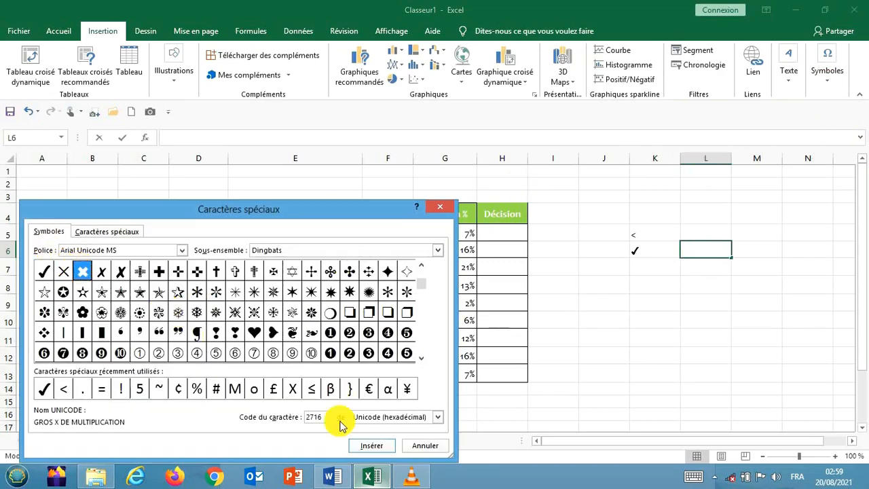
{"action": "left_click", "coordinate": [371, 448]}
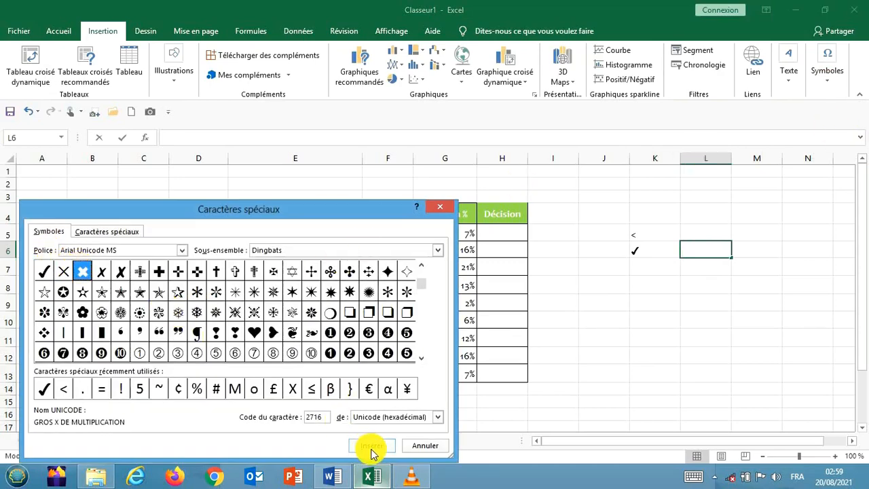
{"action": "left_click", "coordinate": [419, 447]}
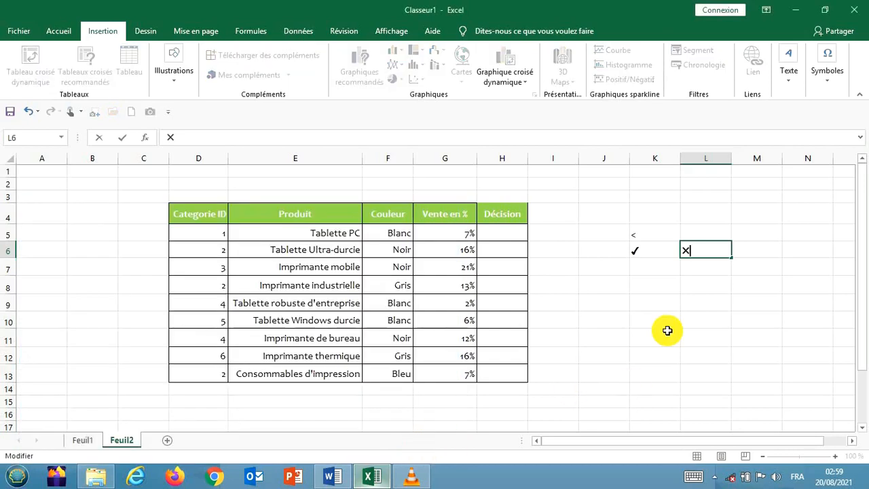
{"action": "key", "text": "Return"}
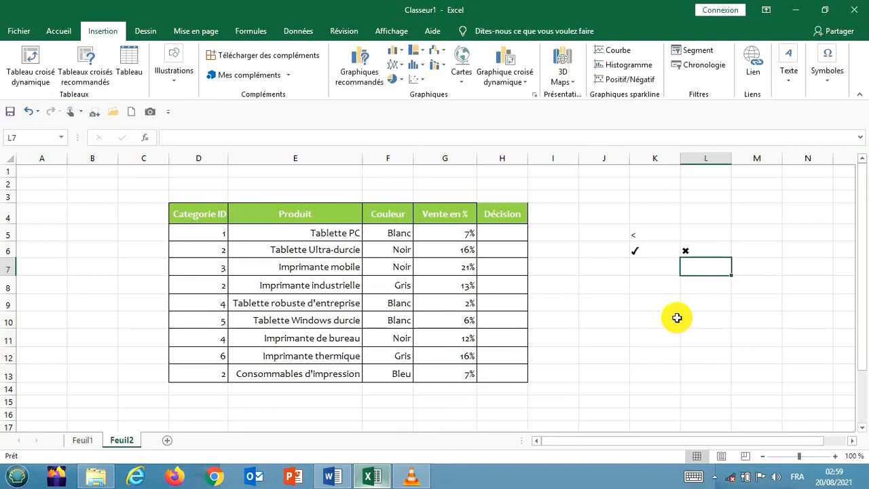
Select H5, copy the <= symbol from the Word document Document2, and return to the Excel workbook
{"action": "left_click", "coordinate": [501, 228]}
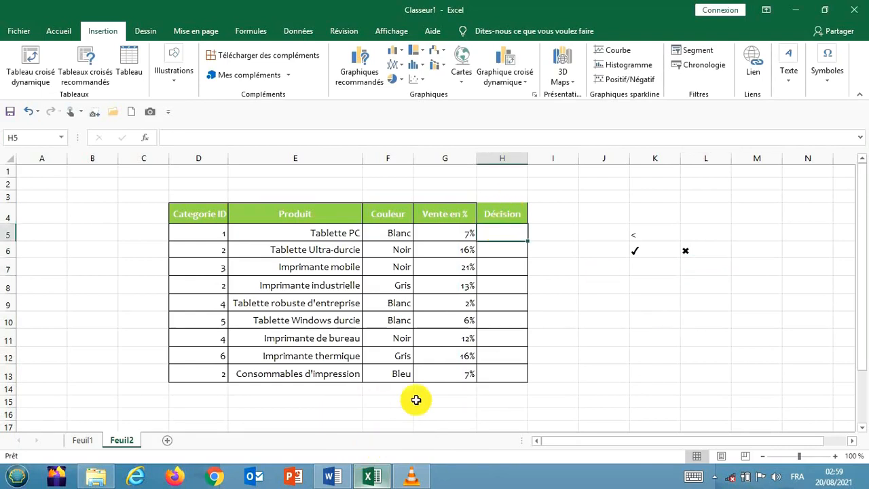
{"action": "mouse_move", "coordinate": [332, 475]}
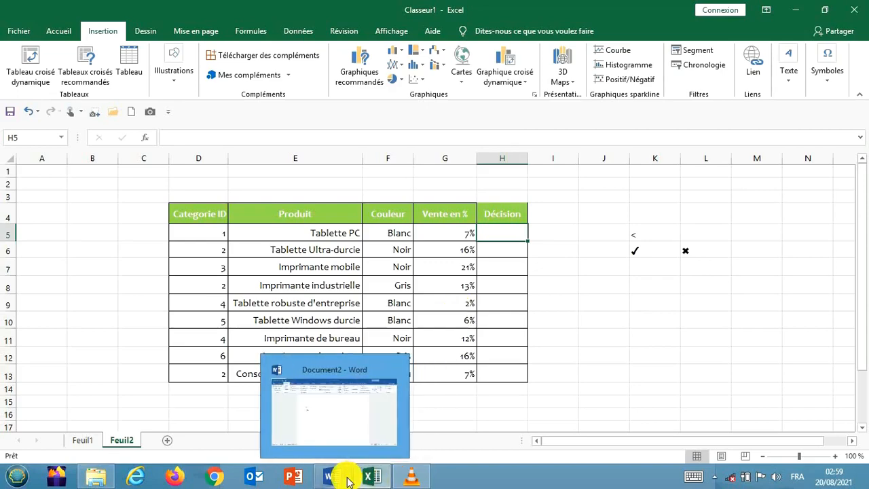
{"action": "left_click", "coordinate": [350, 443]}
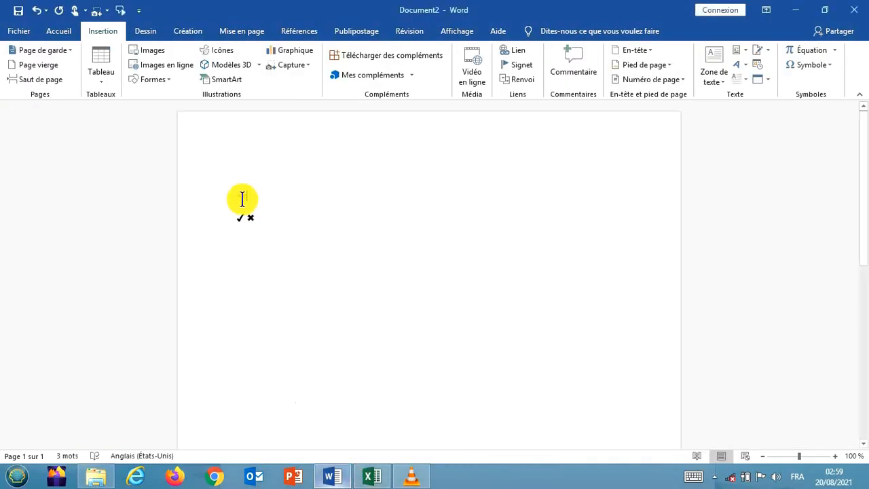
{"action": "double_click", "coordinate": [242, 198]}
{"action": "right_click", "coordinate": [244, 198]}
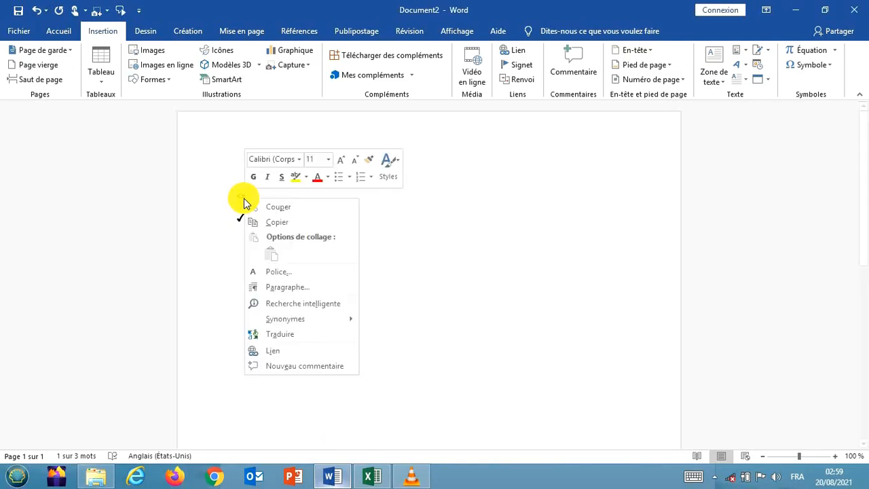
{"action": "left_click", "coordinate": [277, 222]}
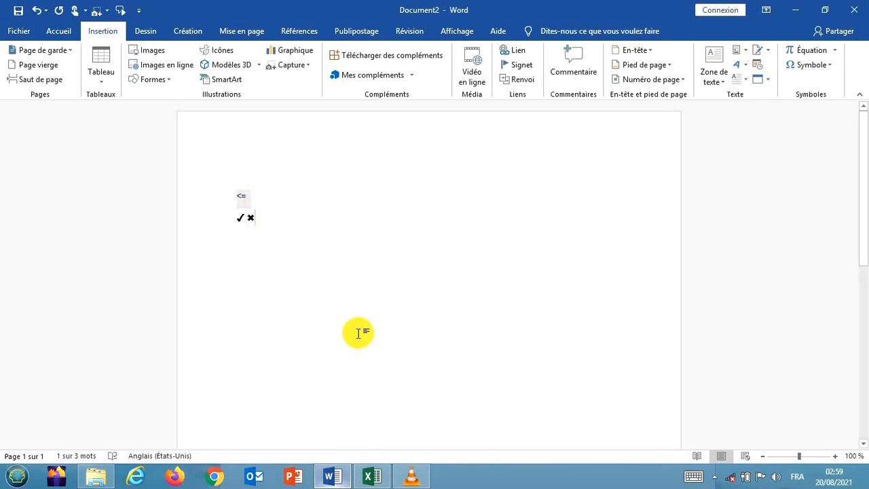
{"action": "mouse_move", "coordinate": [374, 469]}
{"action": "left_click", "coordinate": [388, 425]}
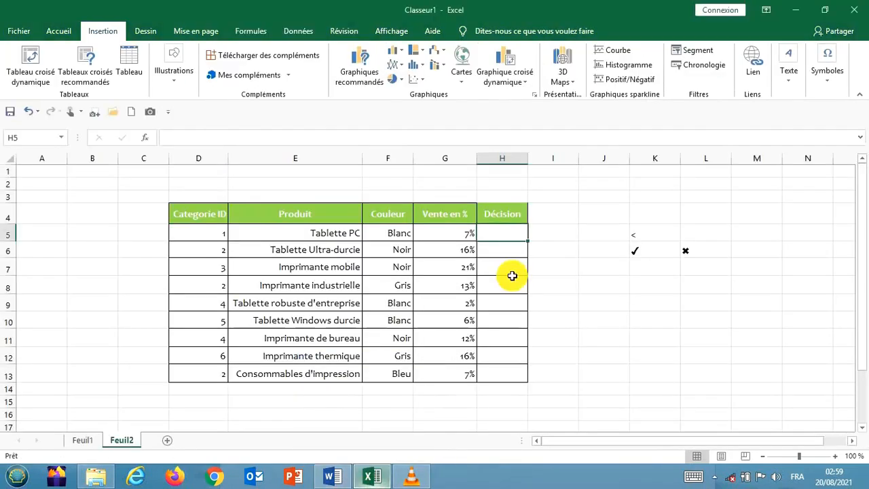
Start an SI formula in H5 that tests G5<=10%, up to the opening quote of the value-if-true argument
{"action": "type", "text": "="}
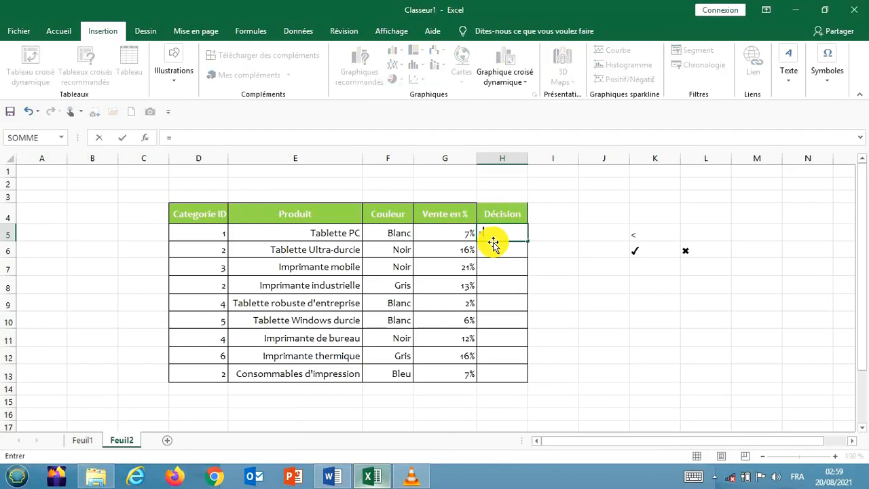
{"action": "type", "text": "si("}
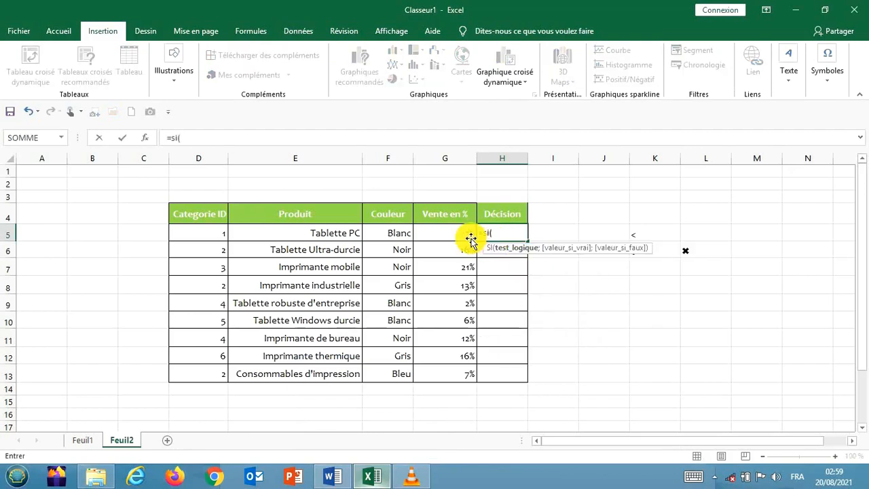
{"action": "left_click", "coordinate": [457, 234]}
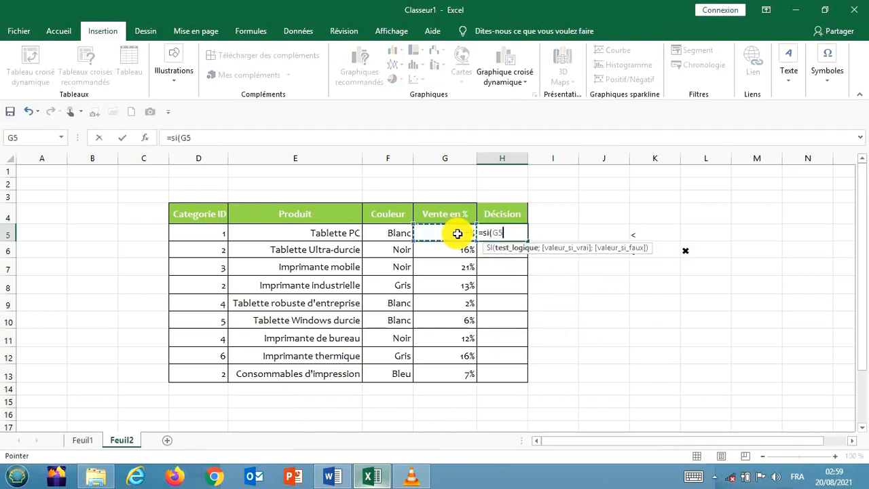
{"action": "type", "text": "<=10%"}
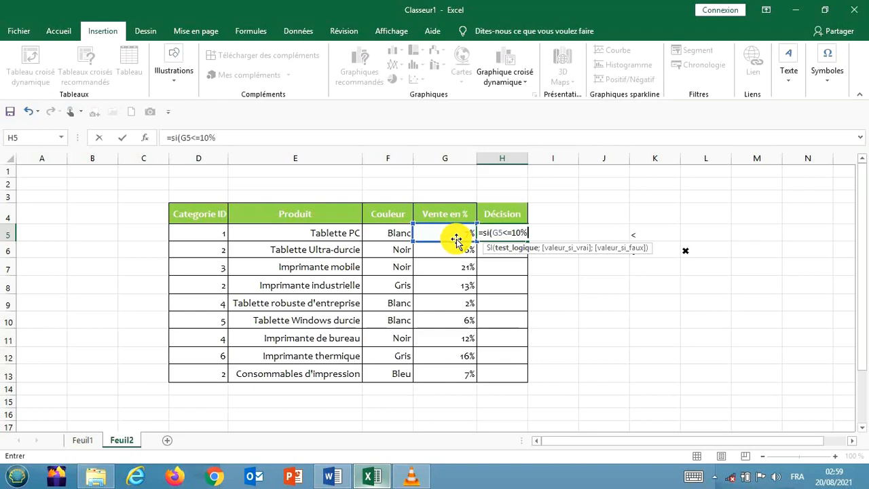
{"action": "type", "text": ";"}
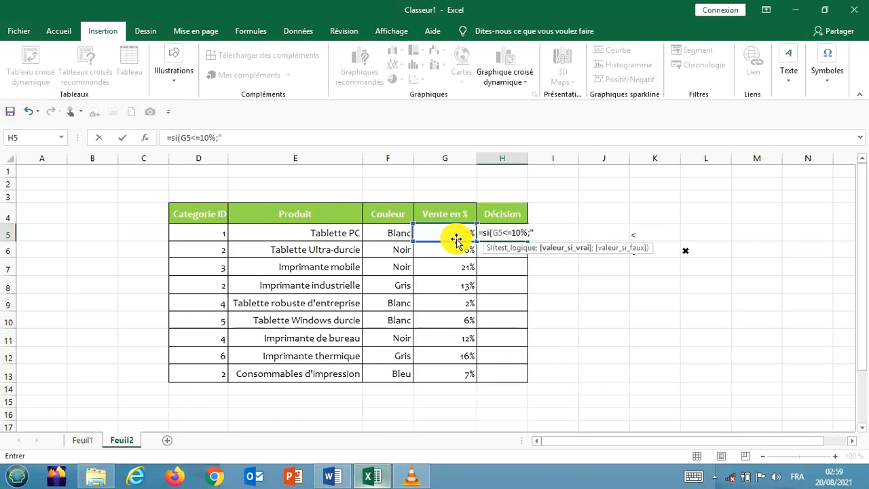
Copy the ✖ symbol from the Word document Document2 and paste it in quotes as the value if true in the Excel formula
{"action": "mouse_move", "coordinate": [370, 477]}
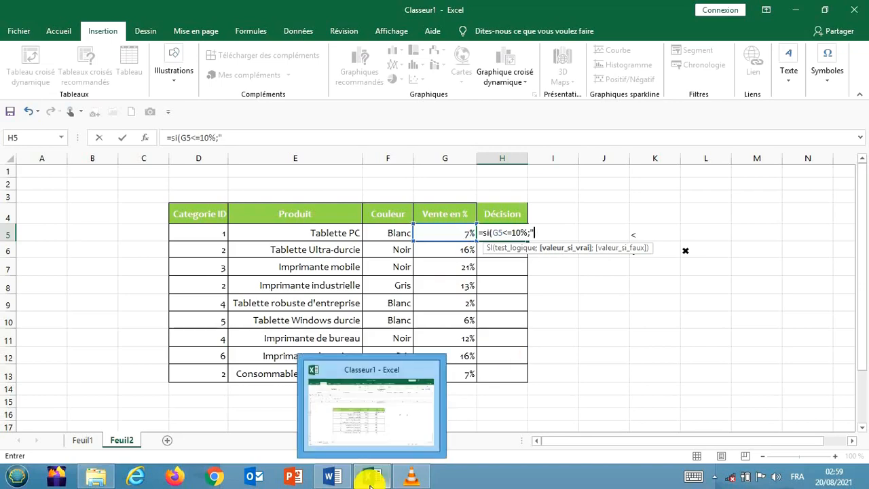
{"action": "left_click", "coordinate": [339, 438]}
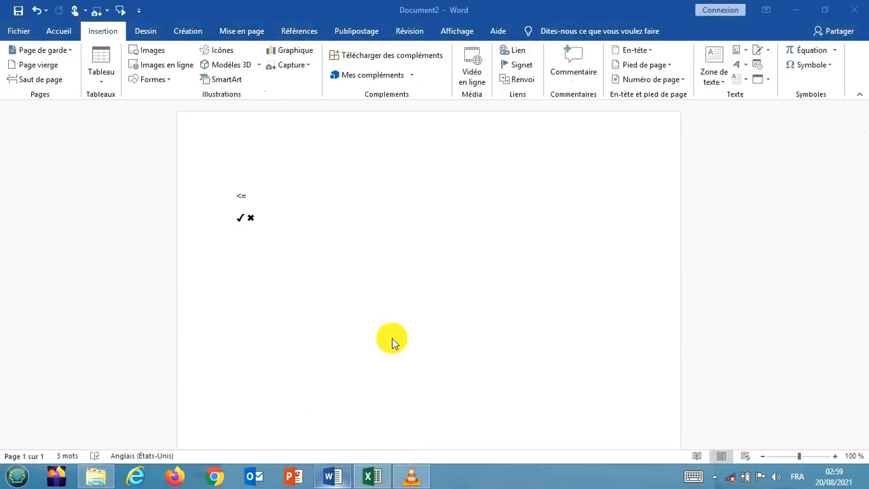
{"action": "double_click", "coordinate": [252, 219]}
{"action": "right_click", "coordinate": [252, 221]}
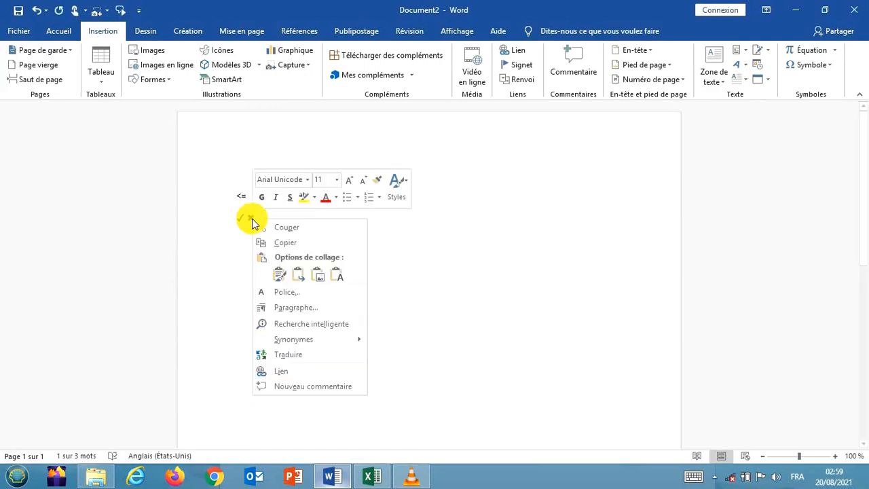
{"action": "left_click", "coordinate": [284, 243]}
{"action": "mouse_move", "coordinate": [372, 475]}
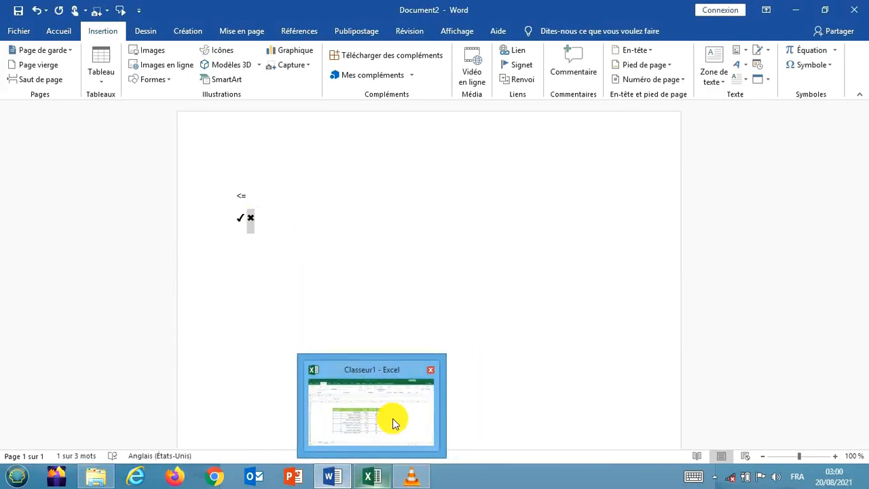
{"action": "left_click", "coordinate": [392, 419]}
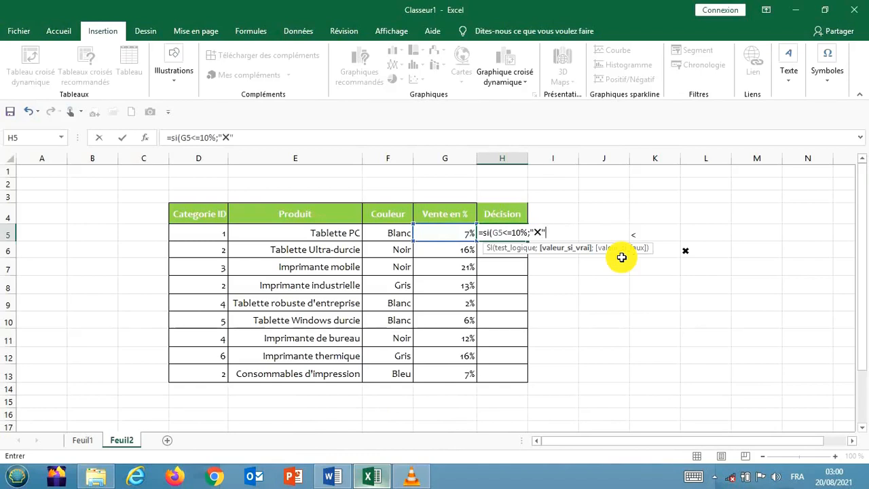
Add the ✔ symbol copied from the Word document as the value if false, and complete the SI formula in H5 of the Excel workbook
{"action": "type", "text": ";"}
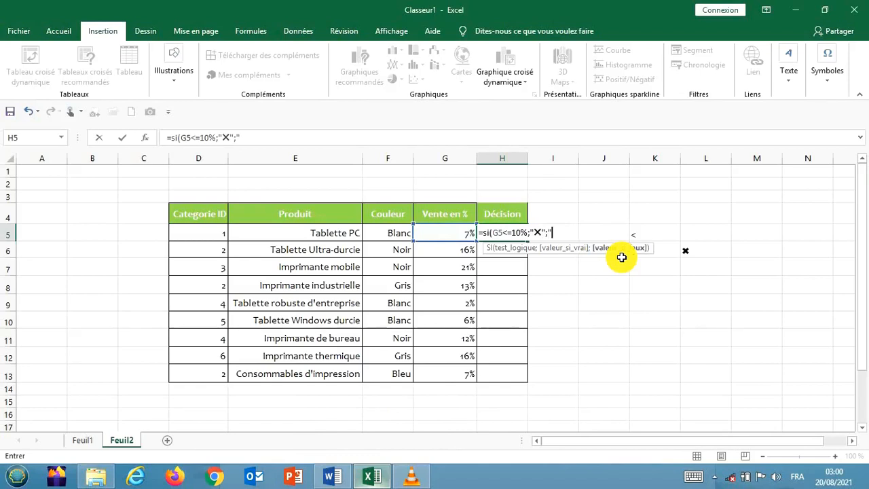
{"action": "mouse_move", "coordinate": [333, 476]}
{"action": "left_click", "coordinate": [343, 426]}
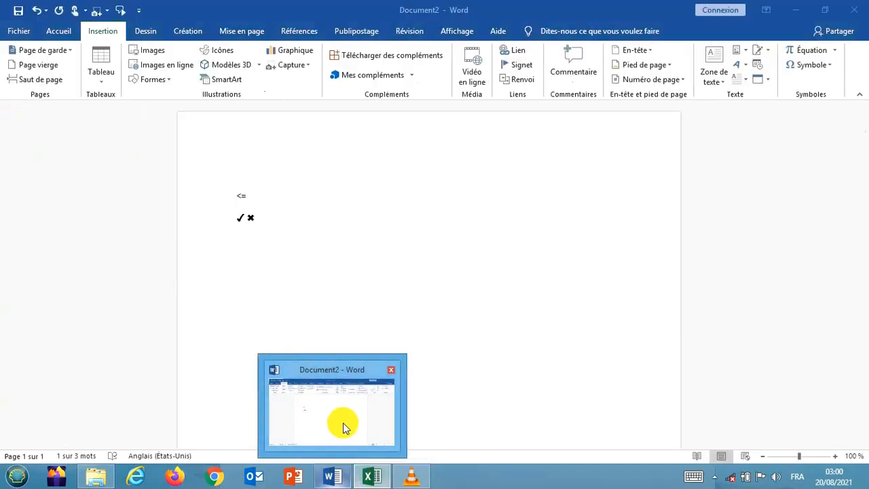
{"action": "right_click", "coordinate": [242, 224]}
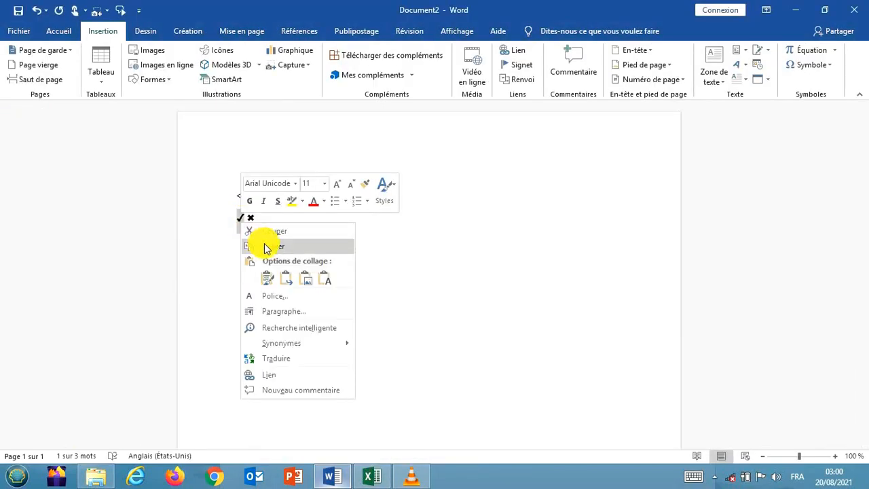
{"action": "left_click", "coordinate": [261, 246]}
{"action": "mouse_move", "coordinate": [372, 475]}
{"action": "left_click", "coordinate": [397, 421]}
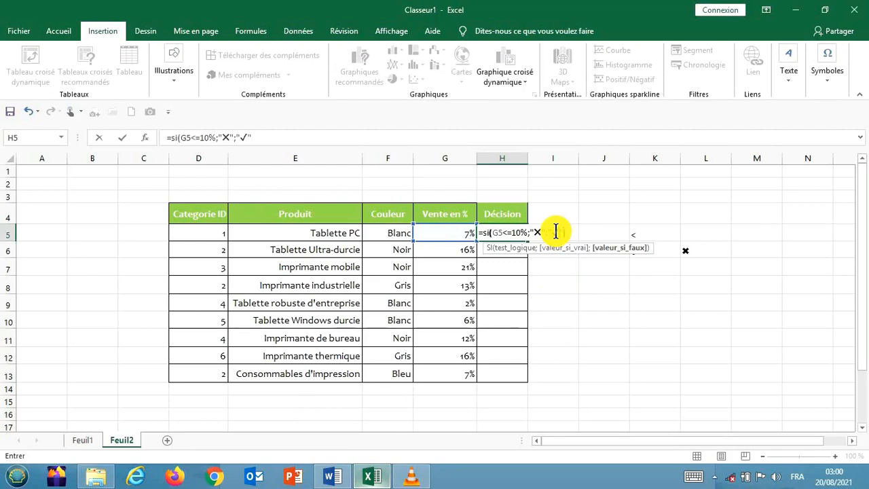
{"action": "type", "text": ")"}
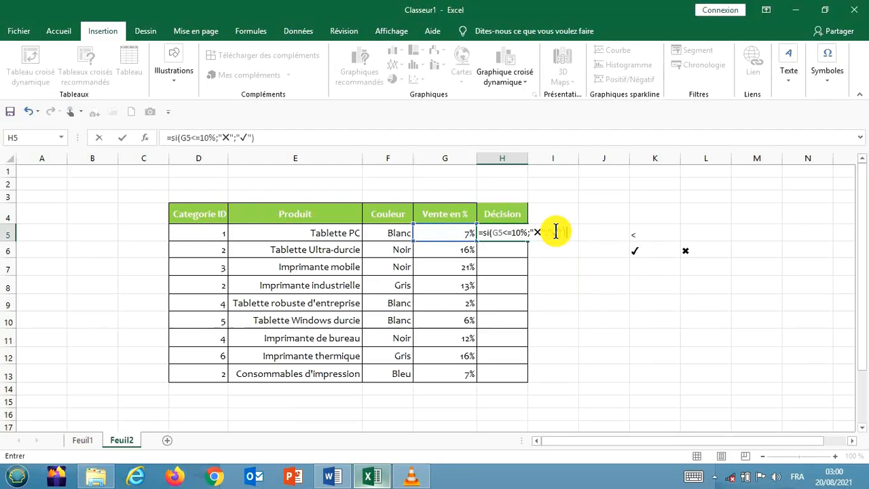
{"action": "key", "text": "Return"}
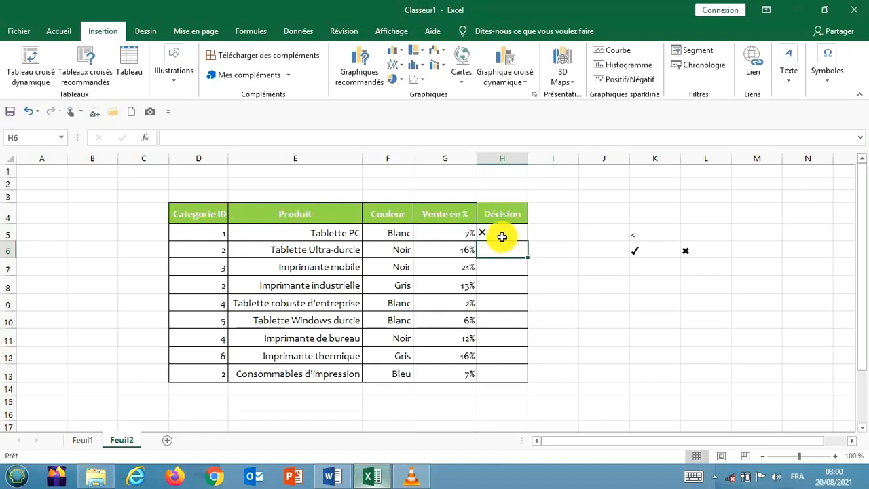
Fill the H5 formula down through H13 and right-align the Décision results
{"action": "left_click", "coordinate": [502, 236]}
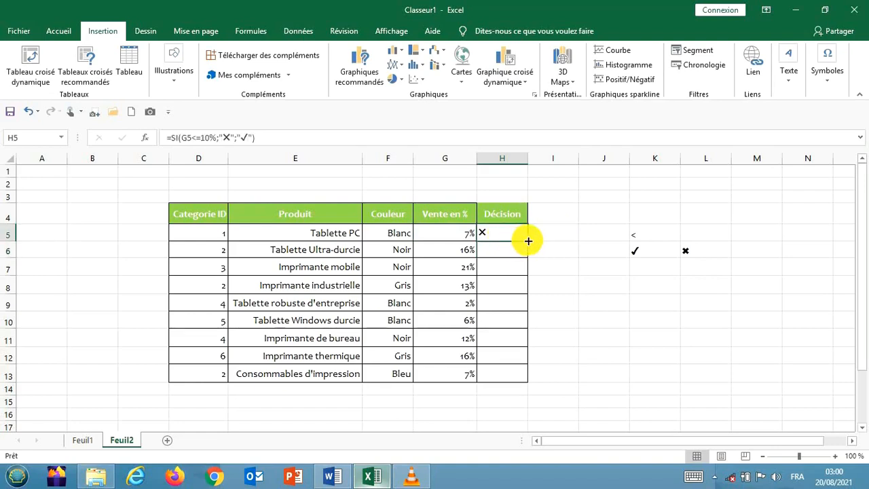
{"action": "left_click_drag", "start_coordinate": [528, 241], "coordinate": [523, 374]}
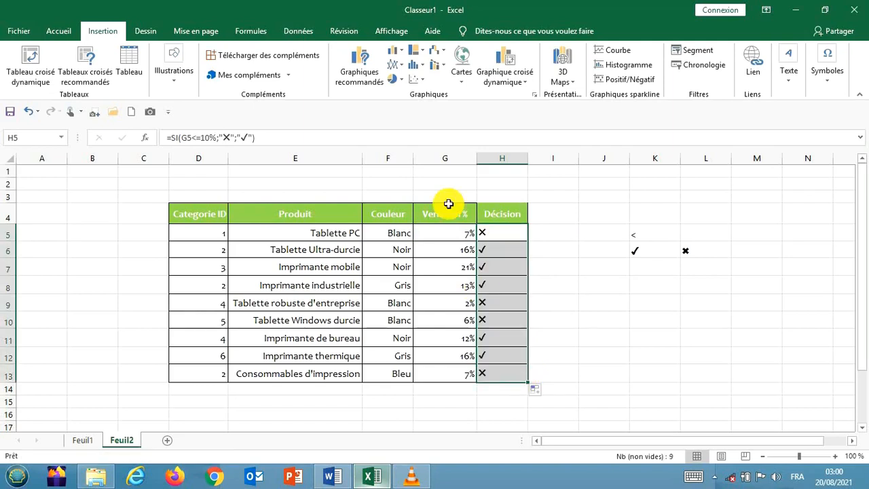
{"action": "left_click", "coordinate": [59, 30]}
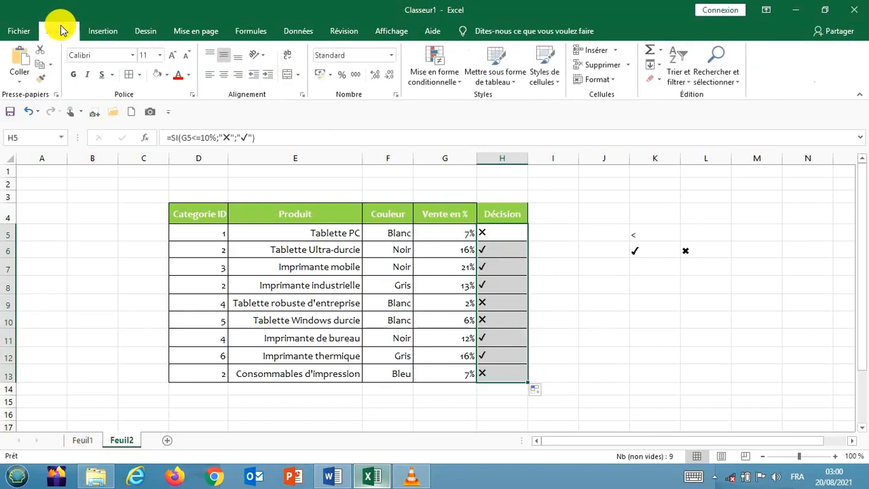
{"action": "left_click", "coordinate": [240, 77]}
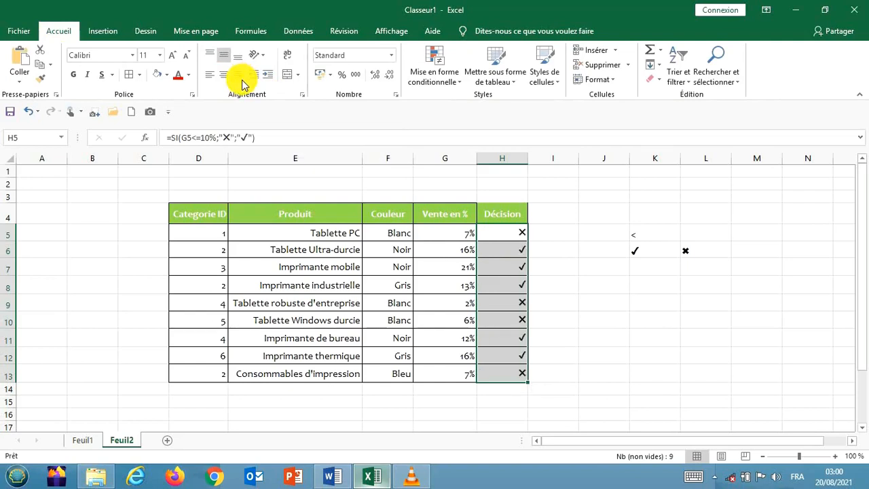
{"action": "left_click", "coordinate": [614, 249]}
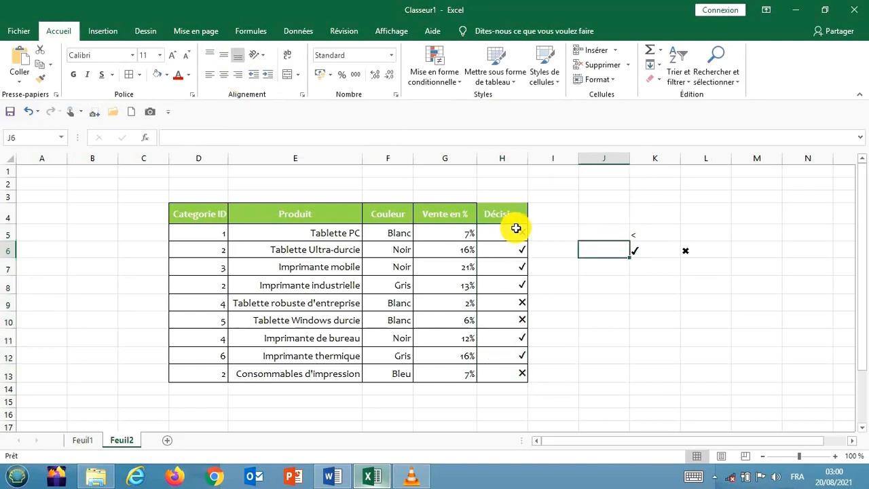
Format the cross marks in H5, H9, H10 and H13 as bold with a red font colour
{"action": "left_click", "coordinate": [516, 230]}
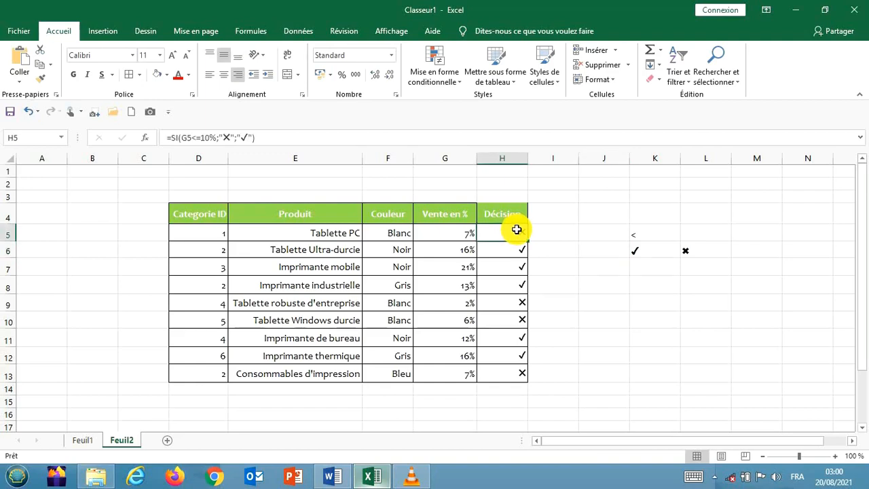
{"action": "left_click", "coordinate": [515, 304], "text": "ctrl"}
{"action": "left_click", "coordinate": [519, 319], "text": "ctrl"}
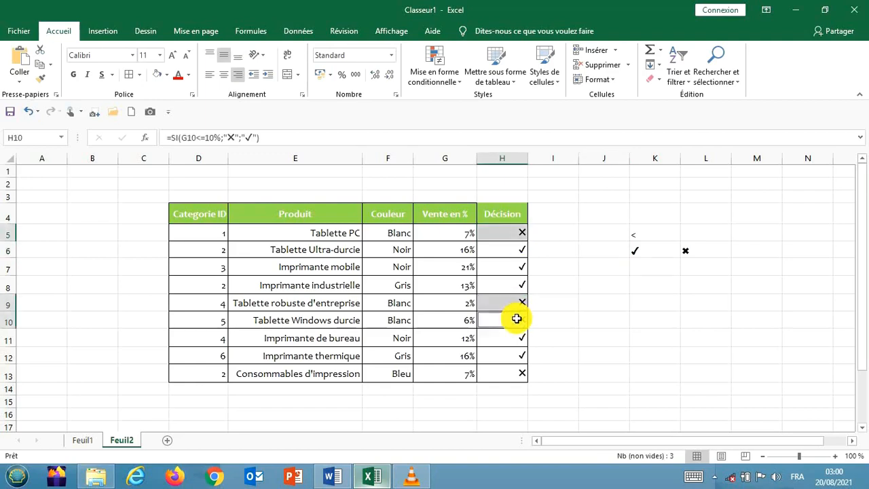
{"action": "left_click", "coordinate": [524, 373], "text": "ctrl"}
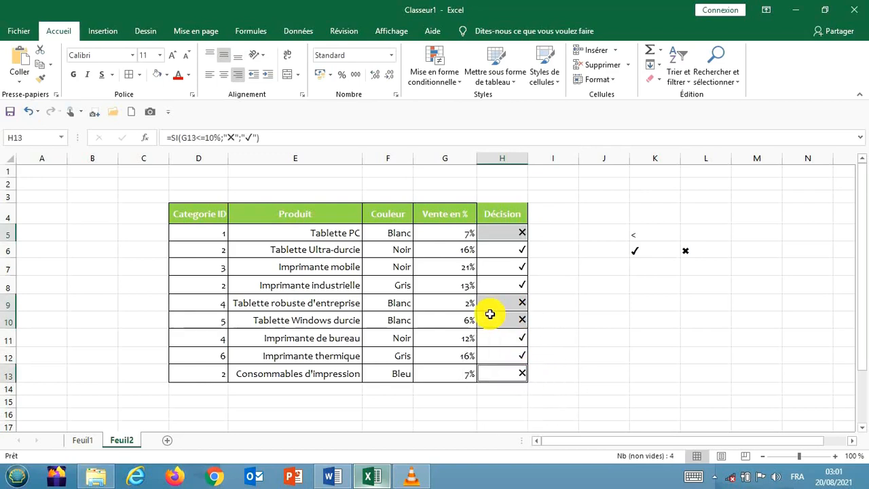
{"action": "left_click", "coordinate": [180, 77]}
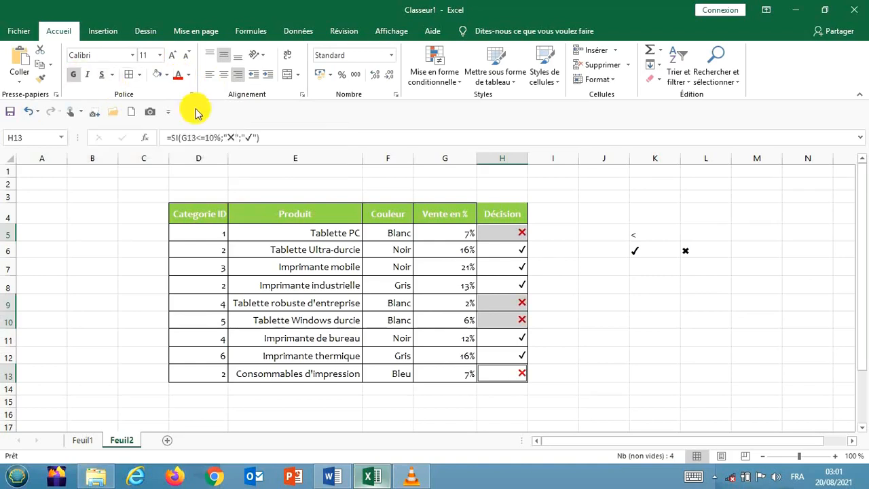
{"action": "left_click", "coordinate": [587, 287]}
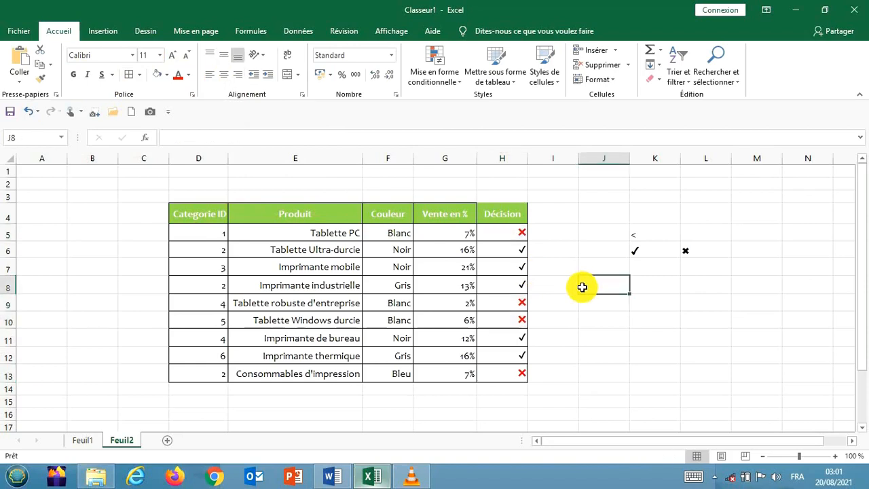
Format the check marks in H6, H7, H8, H11 and H12 as bold with a dark blue font colour
{"action": "left_click", "coordinate": [515, 254]}
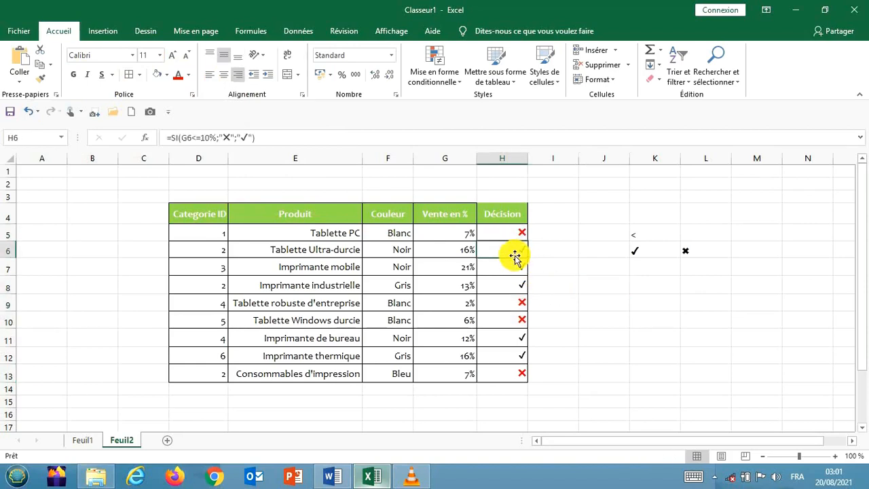
{"action": "left_click", "coordinate": [518, 267], "text": "ctrl"}
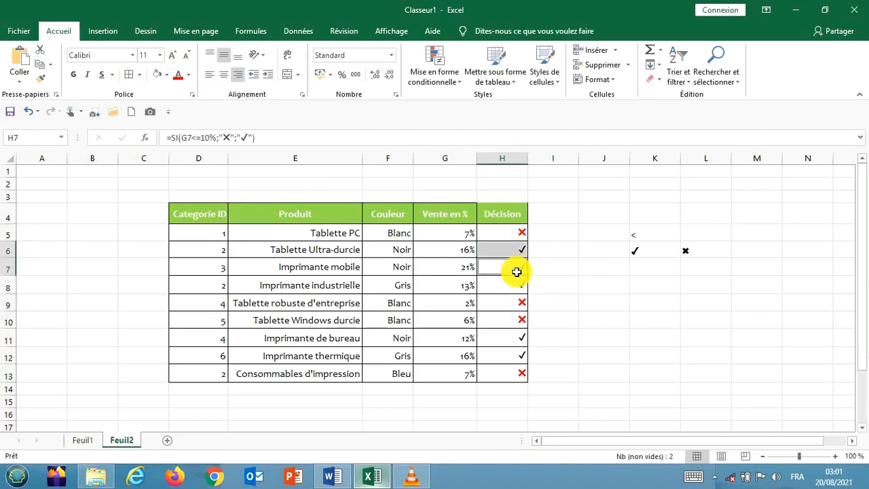
{"action": "left_click", "coordinate": [519, 286], "text": "ctrl"}
{"action": "left_click", "coordinate": [520, 337], "text": "ctrl"}
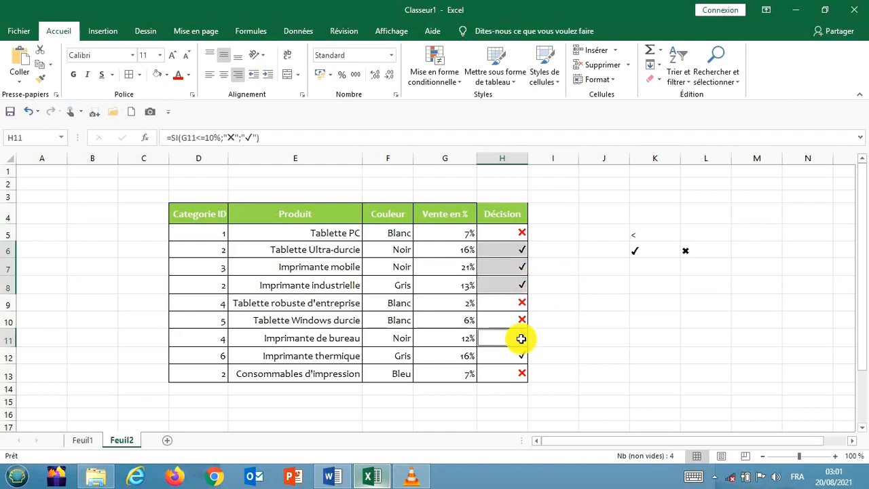
{"action": "left_click", "coordinate": [521, 356], "text": "ctrl"}
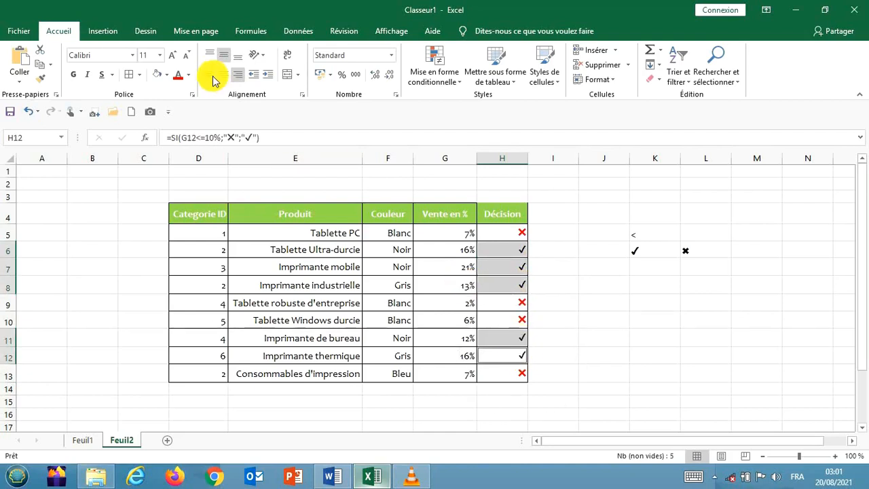
{"action": "left_click", "coordinate": [188, 75]}
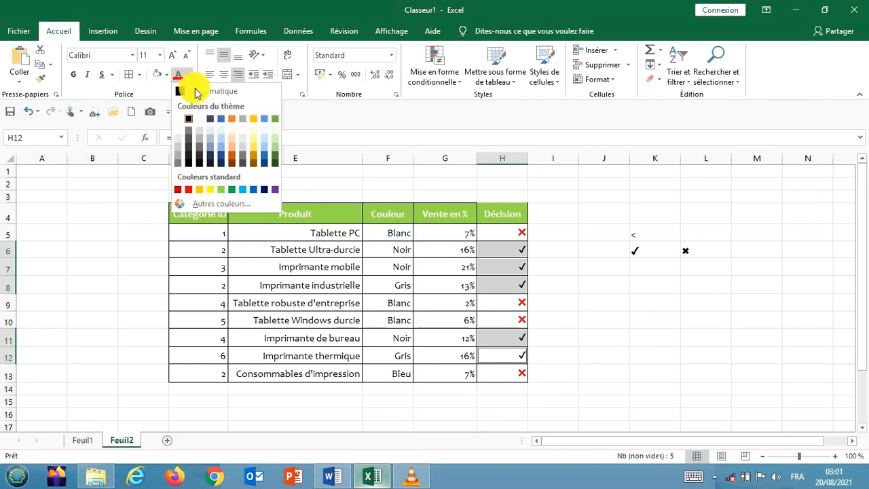
{"action": "left_click", "coordinate": [221, 149]}
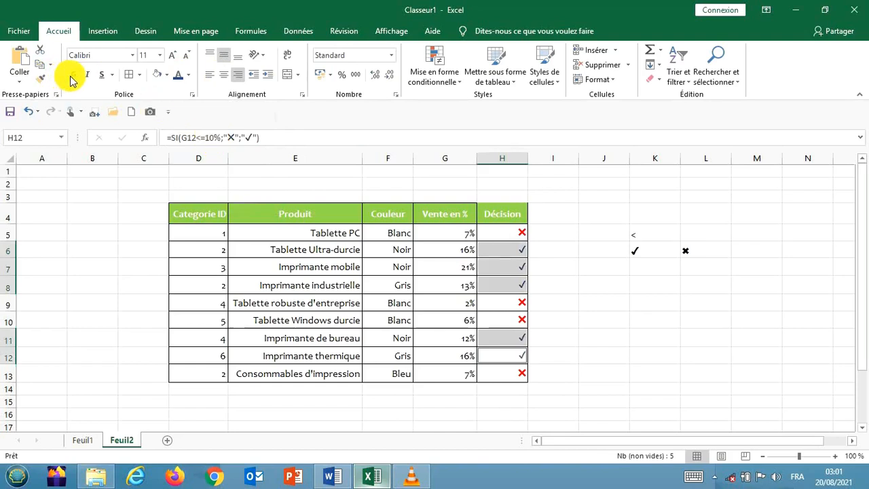
{"action": "left_click", "coordinate": [583, 267]}
Centre the symbols horizontally in the Décision cells H5 to H13
{"action": "left_click_drag", "start_coordinate": [515, 233], "coordinate": [515, 377]}
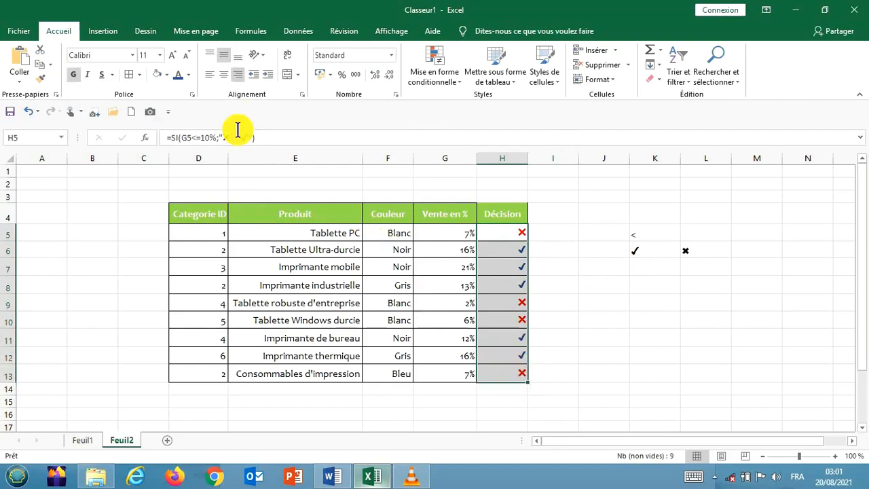
{"action": "left_click", "coordinate": [222, 76]}
{"action": "left_click", "coordinate": [613, 298]}
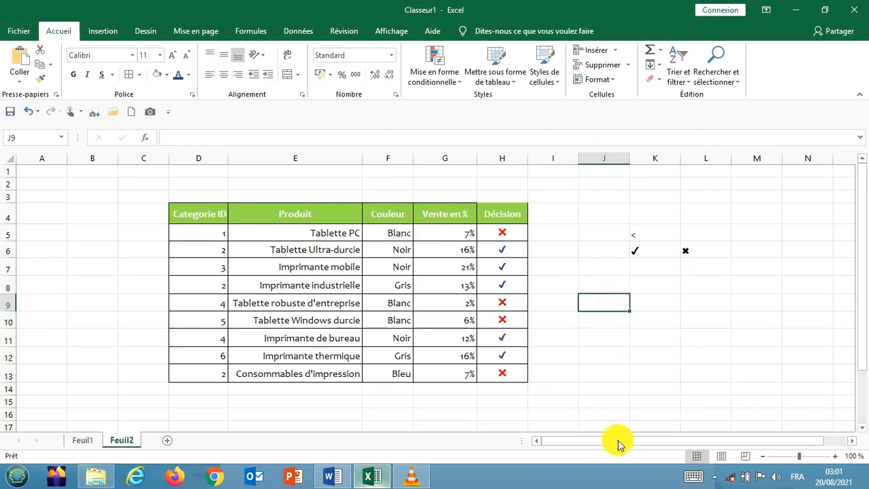
Go through the Vente en % values from G5 downward and compare them with the Décision symbols
{"action": "left_click", "coordinate": [467, 232]}
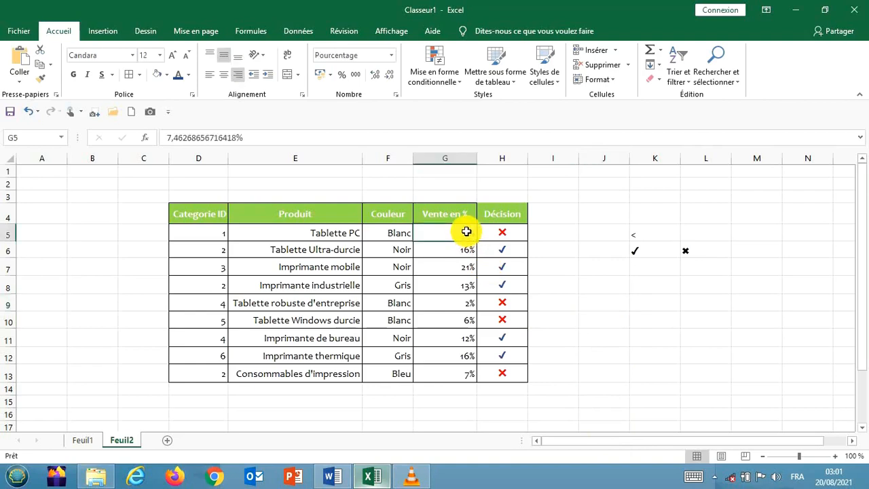
{"action": "key", "text": "Down"}
{"action": "key", "text": "Down"}
{"action": "key", "text": "Down"}
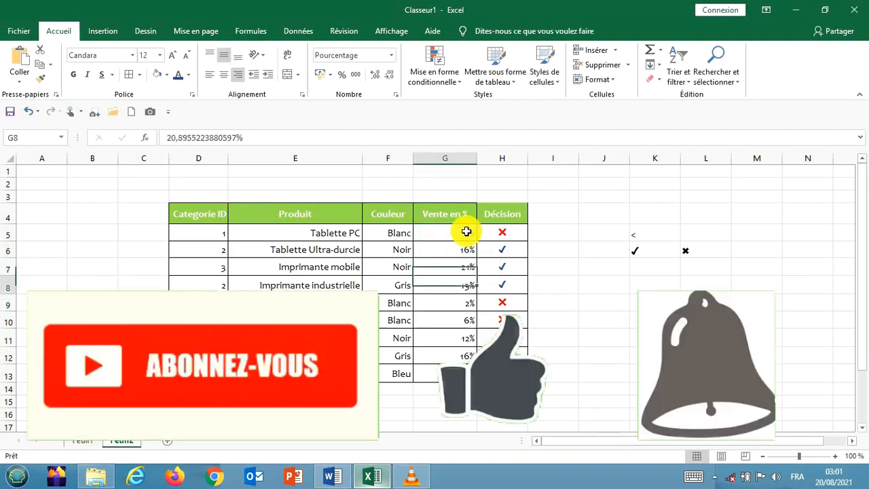
{"action": "key", "text": "Down"}
{"action": "key", "text": "Down"}
{"action": "key", "text": "Down"}
{"action": "key", "text": "Down"}
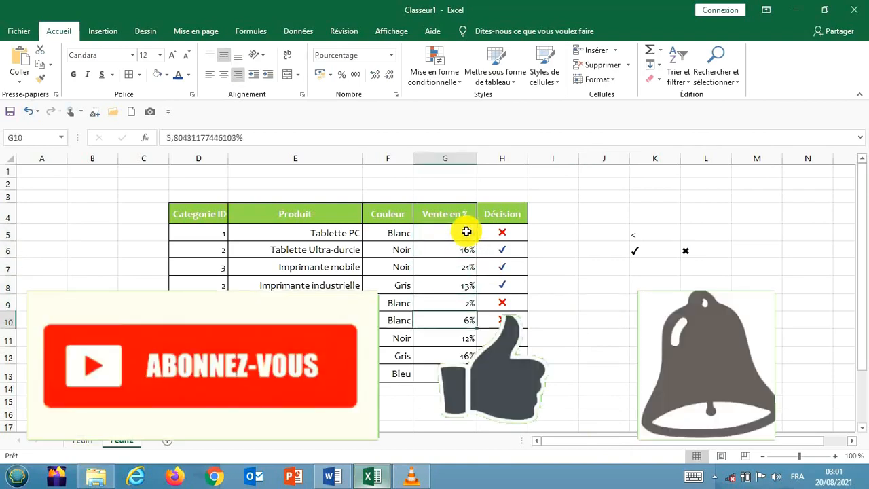
{"action": "key", "text": "Down"}
{"action": "key", "text": "Down"}
{"action": "key", "text": "Down"}
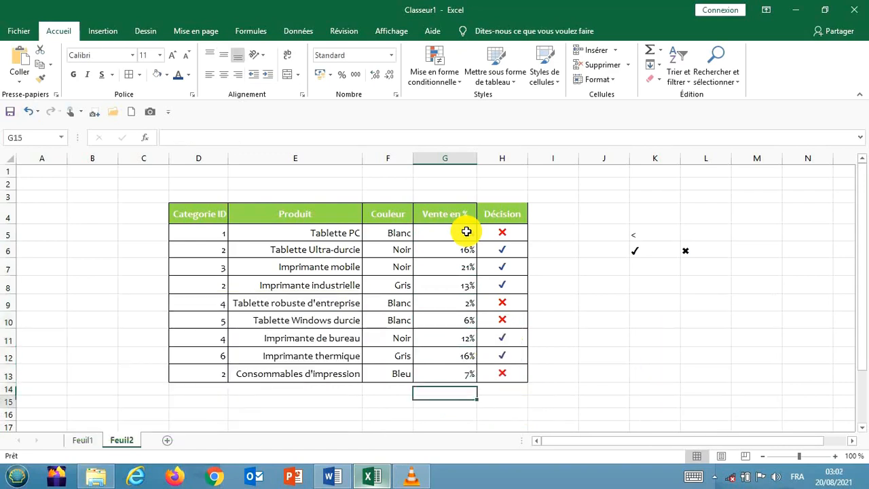